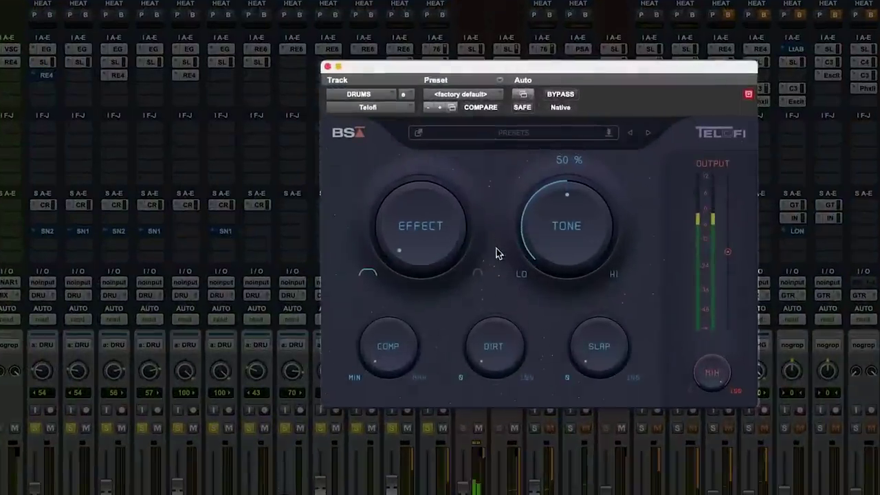
Step: Raise Telofi's Effect to 77% and Tone to 15%, then sweep Dirt to 59% and back to 5%
drag(451, 235, 474, 210)
drag(506, 356, 536, 274)
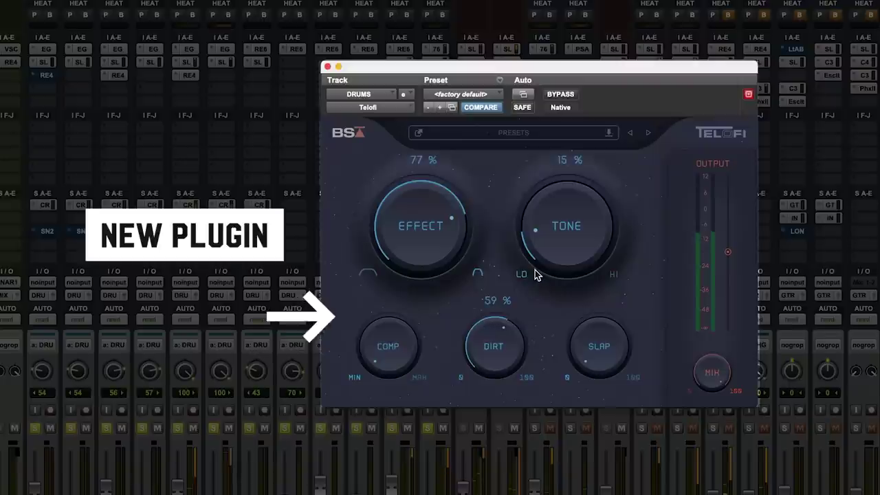
drag(513, 341, 500, 417)
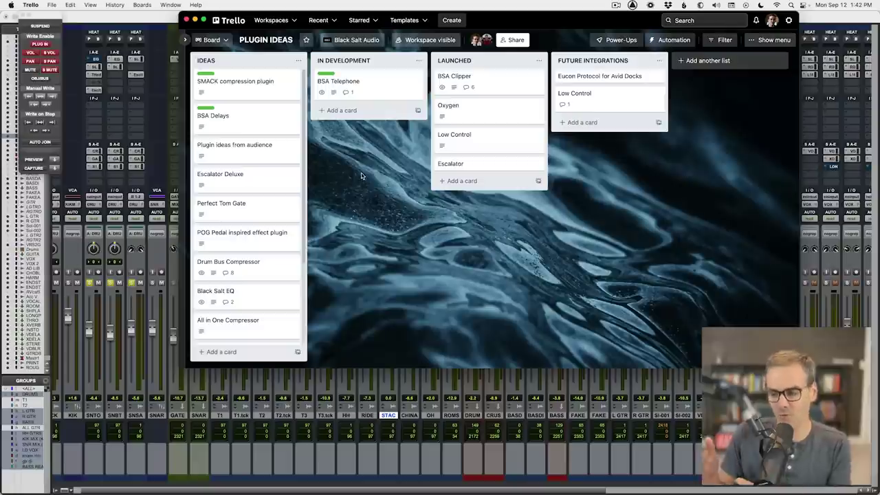
Step: Scroll through the IDEAS list on the PLUGIN IDEAS Trello board
scroll(240, 107, down, 1)
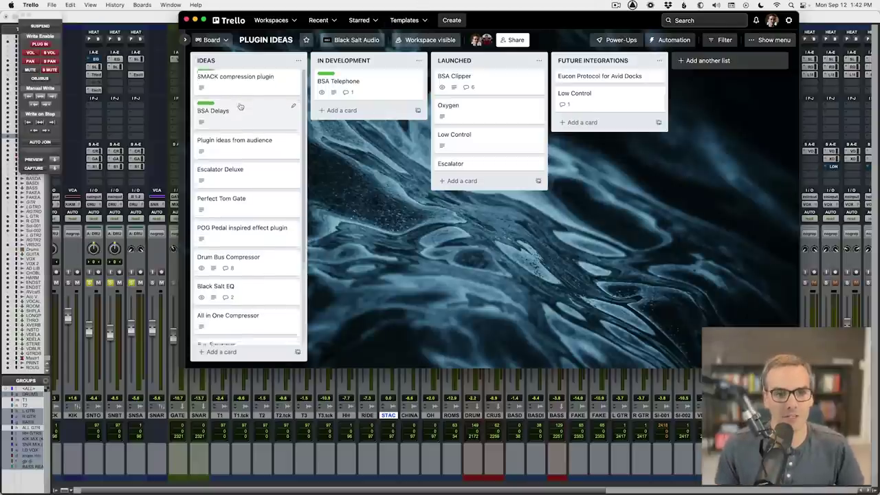
scroll(240, 106, down, 5)
scroll(240, 107, up, 5)
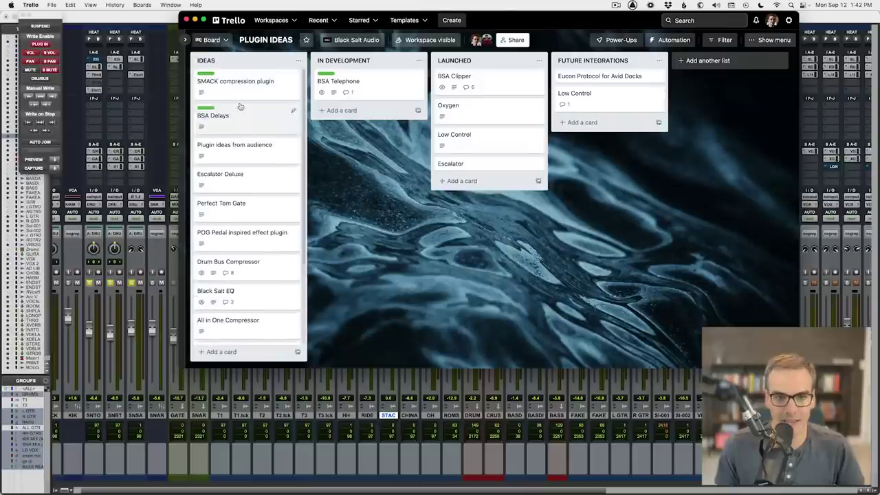
scroll(276, 139, down, 3)
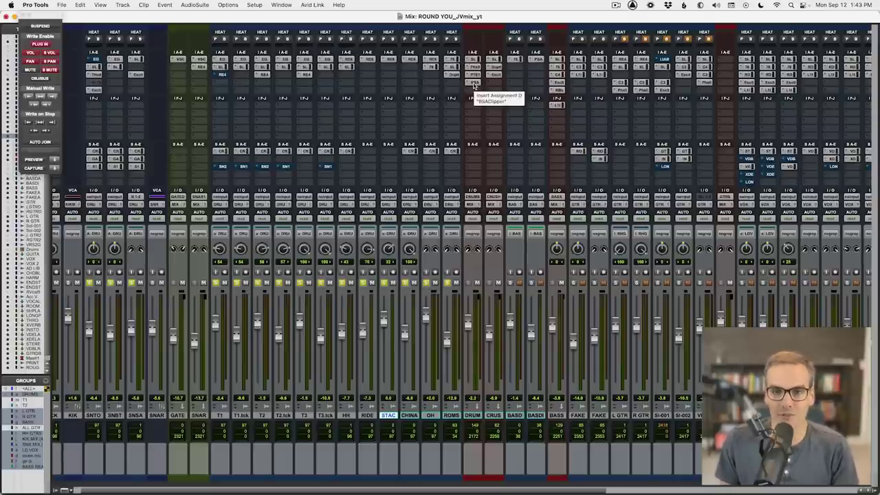
Step: Open BSAClipper on the DRUMS track and pull its slider down to -7.8
click(474, 84)
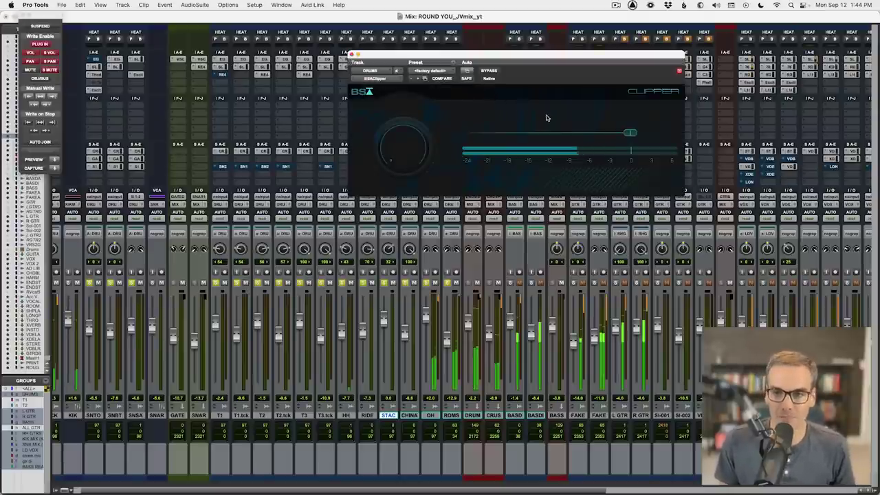
drag(630, 133, 599, 141)
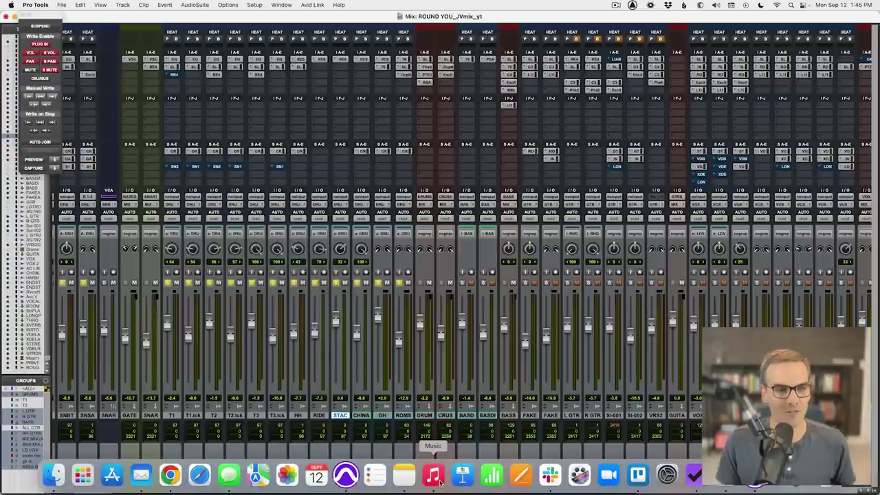
Step: In Music, play Rosalia from the mixes playlist, then pause it
click(439, 482)
scroll(476, 252, up, 3)
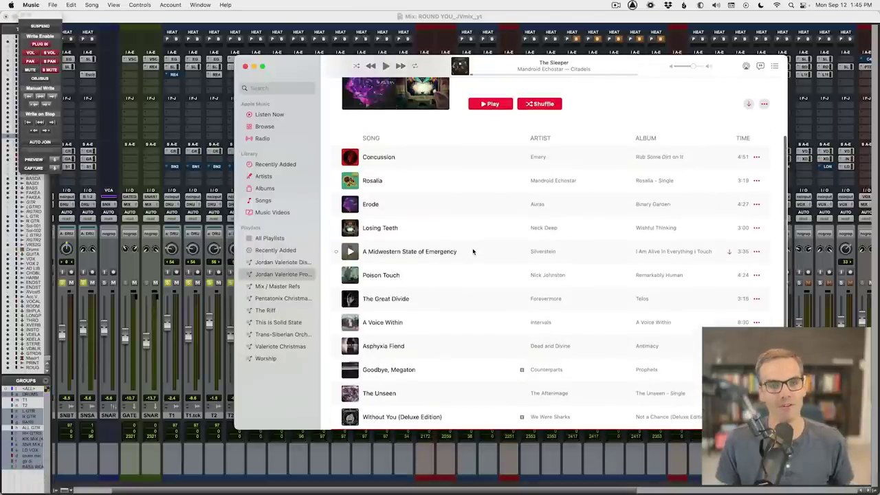
click(411, 180)
scroll(412, 193, up, 2)
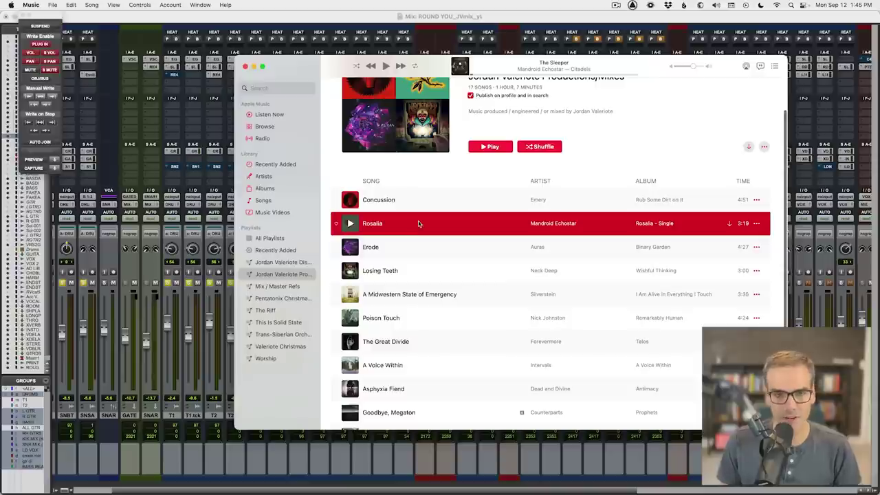
double_click(420, 223)
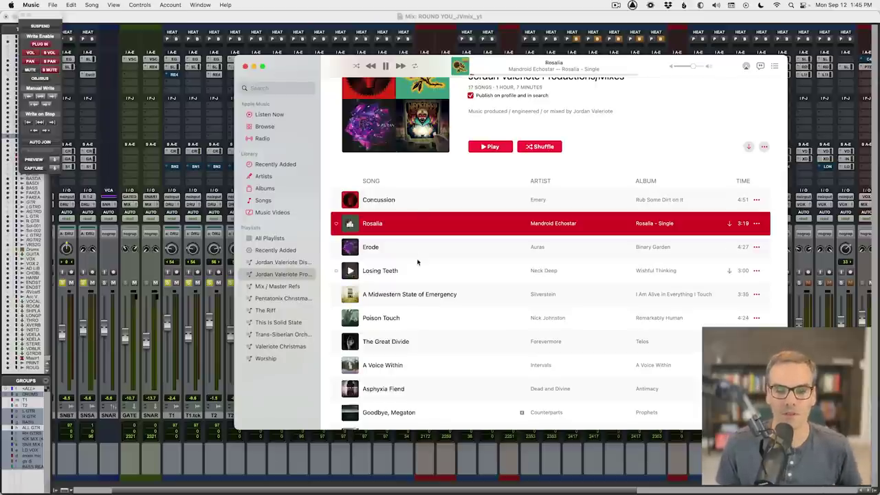
key(space)
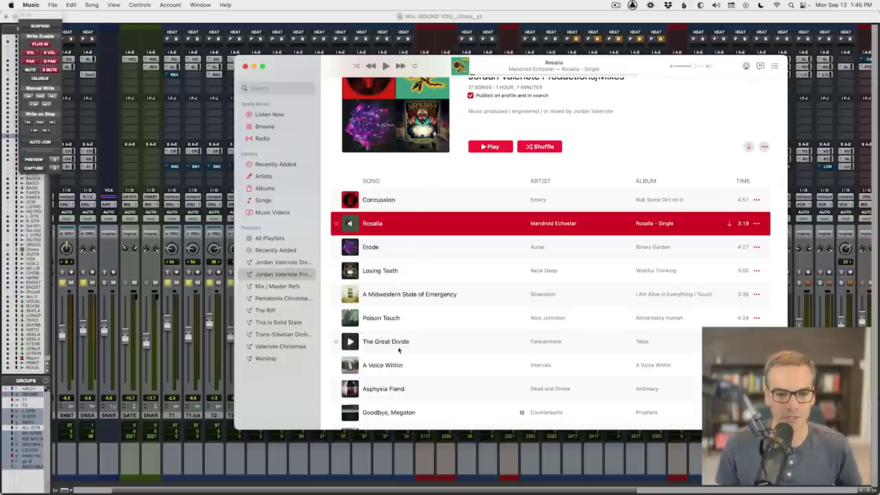
Step: Audition A Voice Within, Asphyxia Fiend and The Sleeper, pausing The Sleeper before returning to the mix
double_click(398, 370)
scroll(425, 375, down, 1)
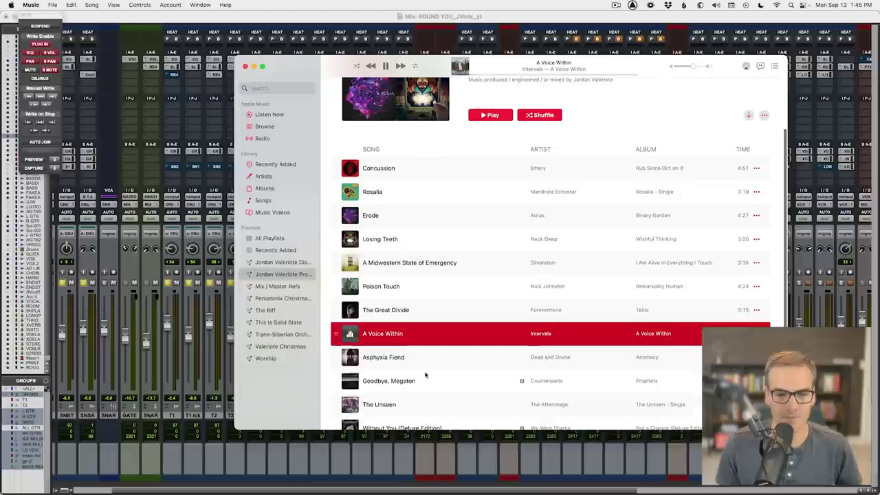
scroll(425, 375, down, 2)
double_click(413, 322)
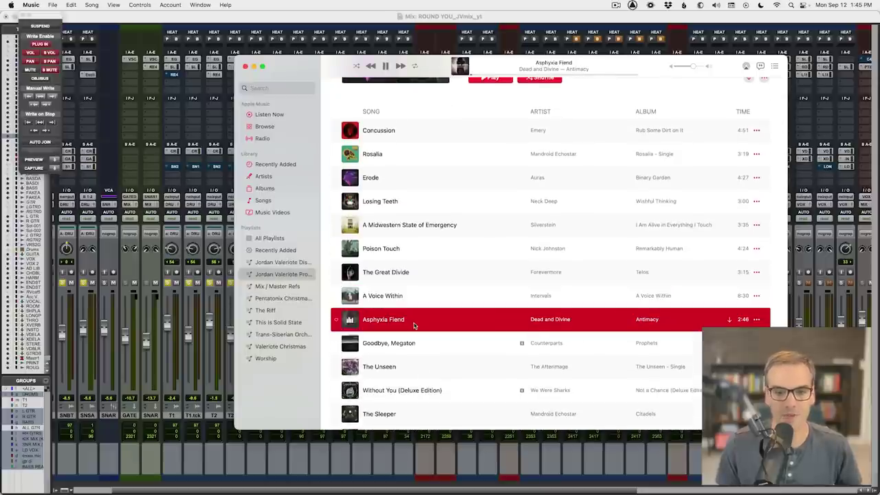
double_click(411, 414)
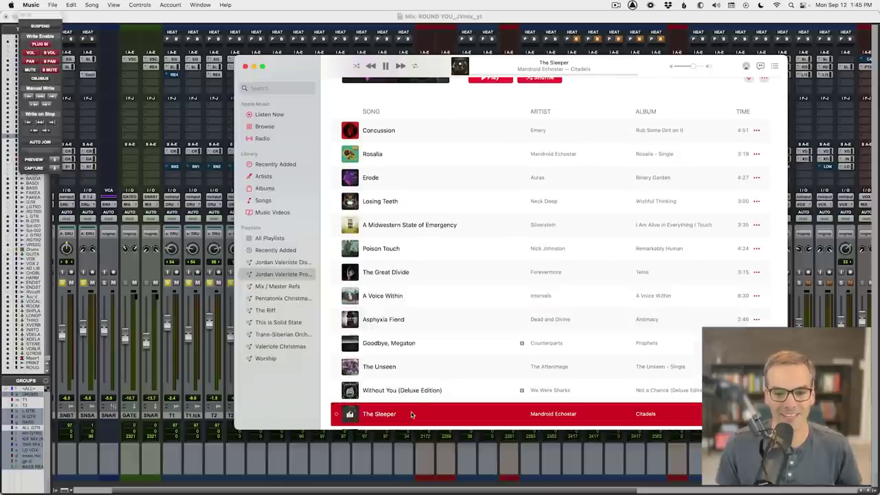
scroll(445, 341, down, 5)
scroll(444, 334, up, 1)
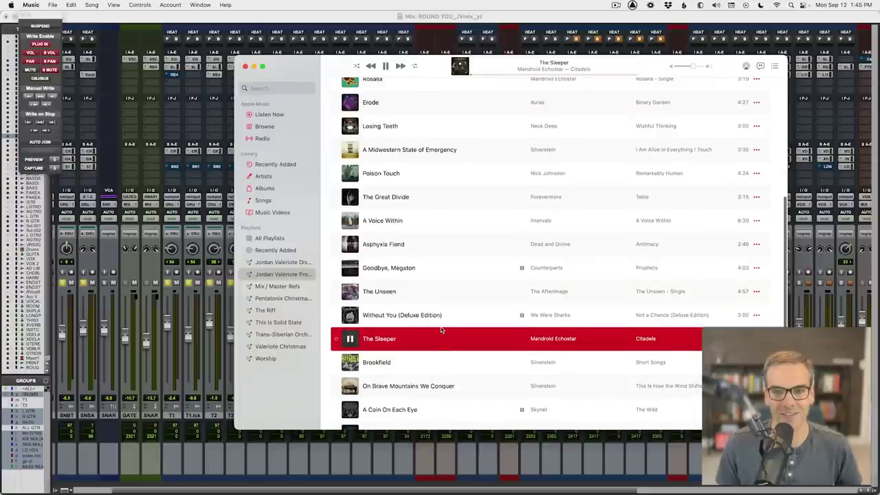
key(space)
scroll(444, 273, up, 1)
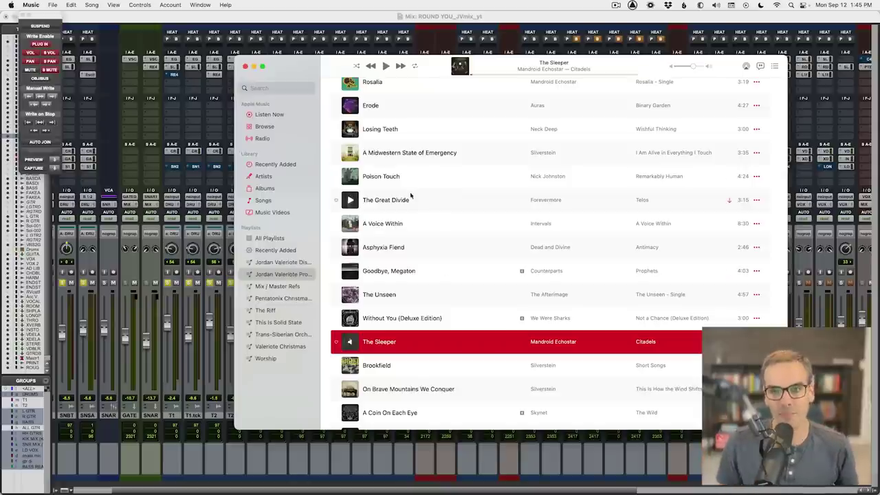
key(super+Tab)
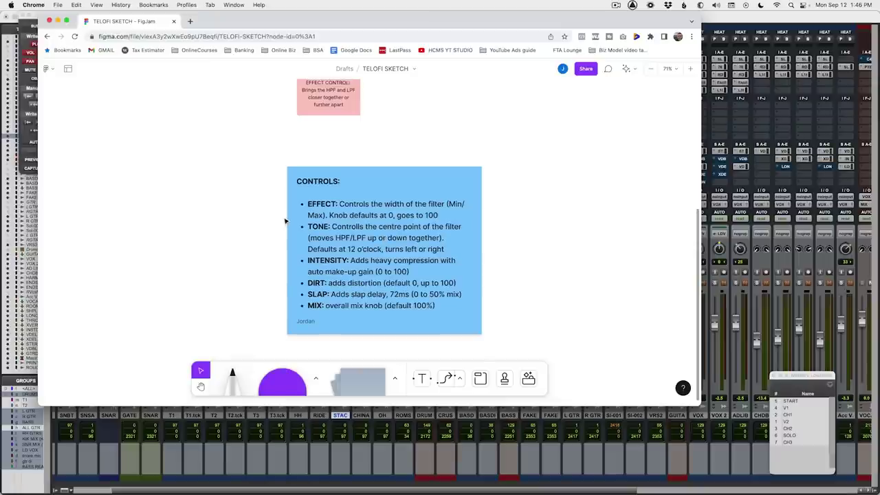
Step: Scroll up to the Signal Flow diagram and select the INPUT and DIRT boxes
scroll(287, 218, up, 5)
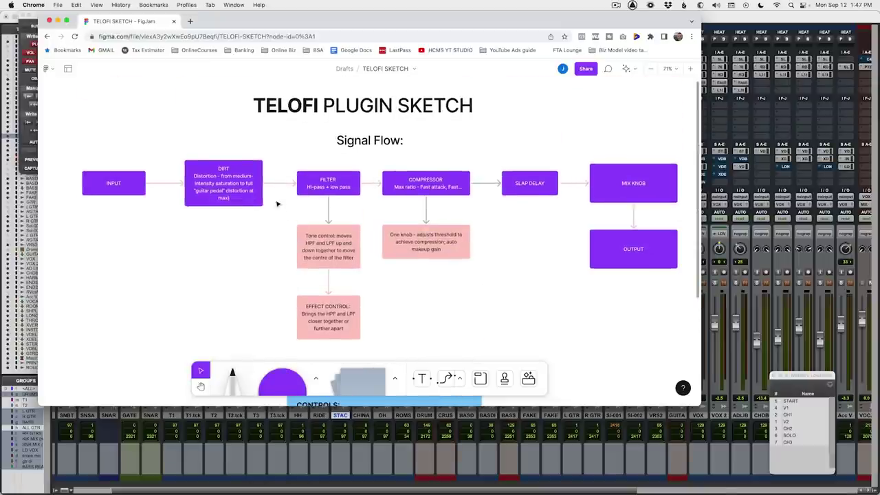
scroll(277, 203, left, 3)
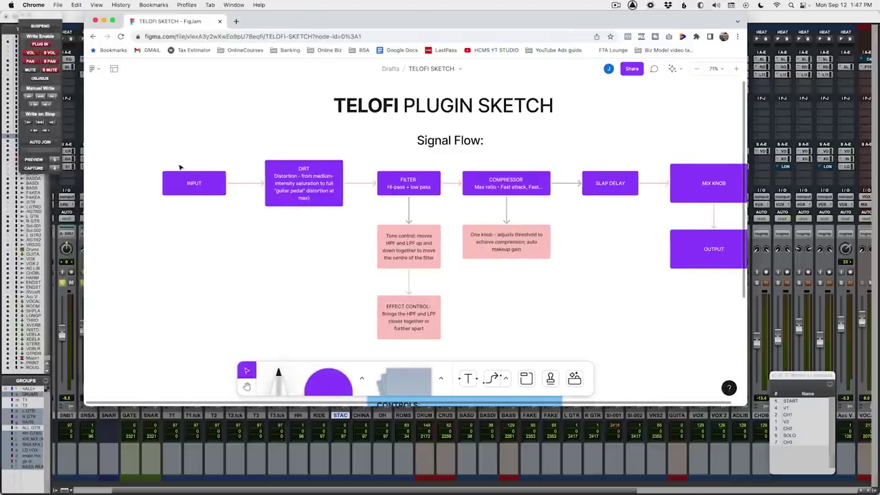
scroll(174, 232, up, 3)
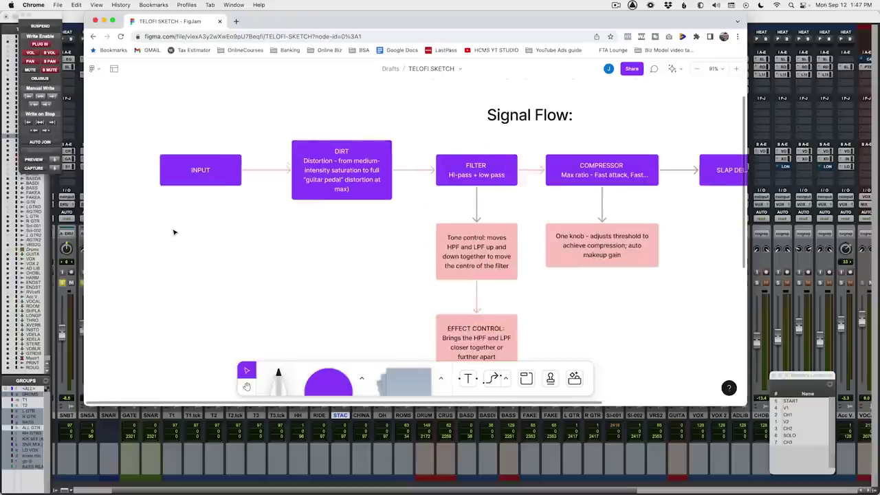
scroll(175, 230, up, 3)
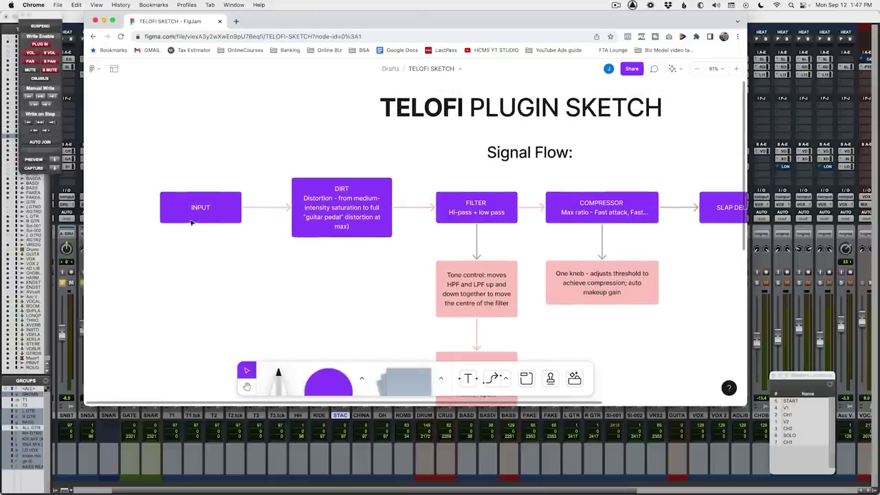
click(192, 221)
click(330, 236)
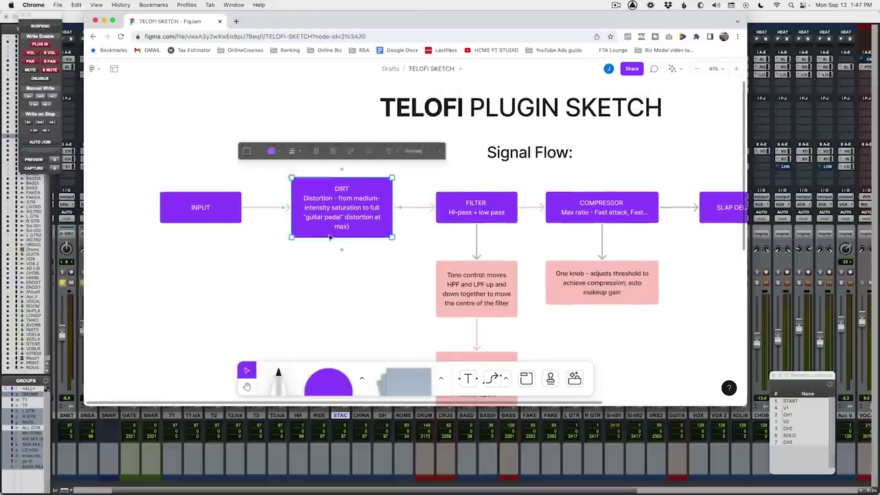
Step: Deselect the boxes and zoom out so the chain from Input to Output shows
scroll(356, 292, right, 3)
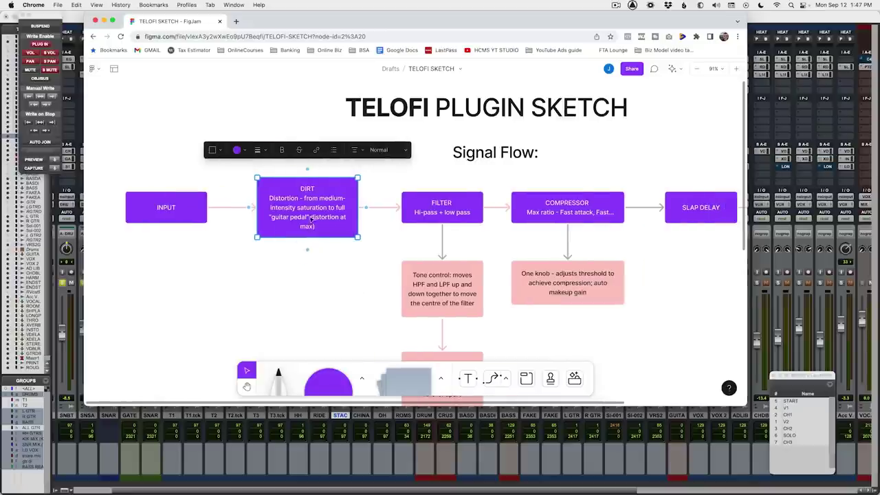
click(339, 274)
scroll(338, 273, down, 3)
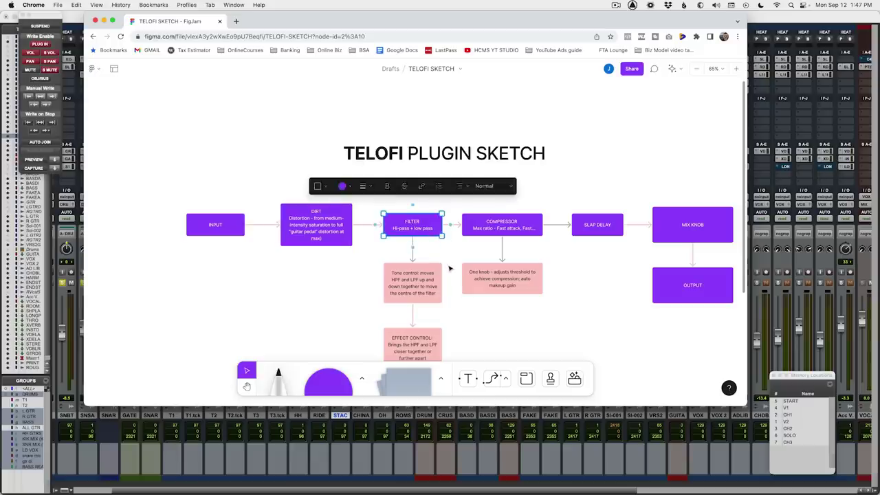
click(449, 268)
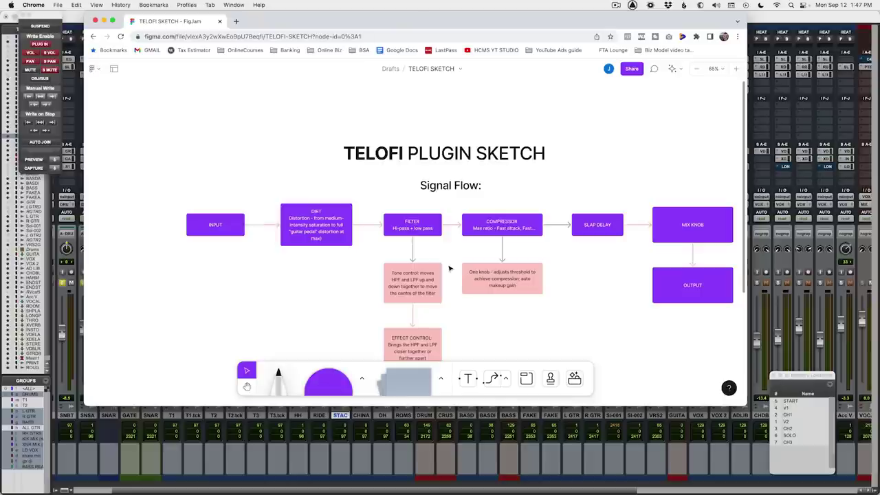
Step: Point out the COMPRESSOR box and its pink One knob compression note
scroll(529, 254, up, 3)
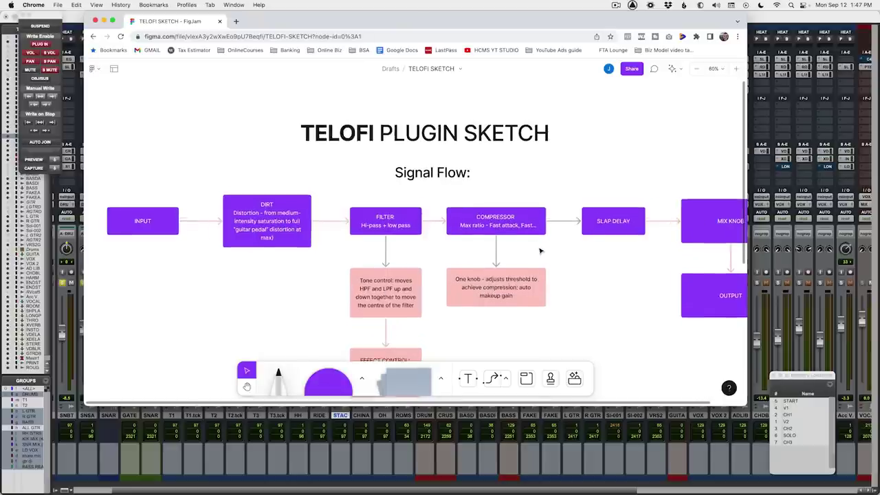
click(508, 226)
click(554, 259)
click(517, 294)
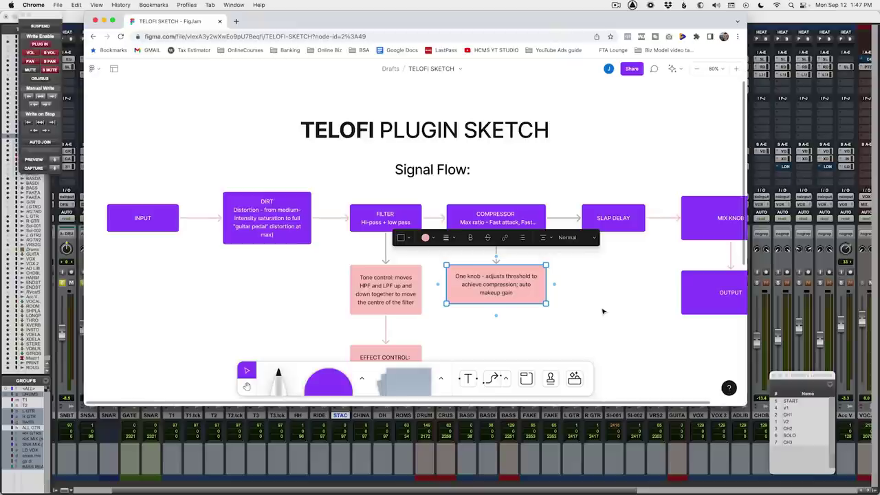
click(602, 318)
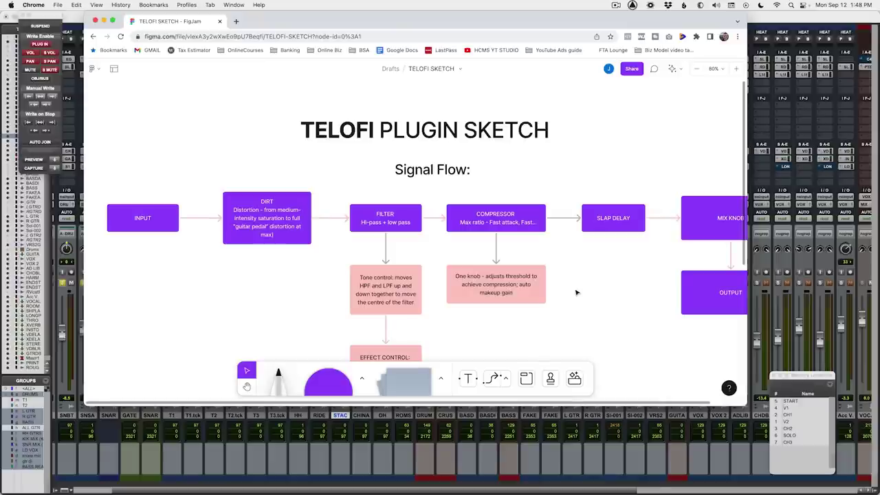
Step: Select SLAP DELAY, MIX KNOB and OUTPUT in turn, then scroll down to the CONTROLS note
scroll(576, 292, right, 5)
click(457, 230)
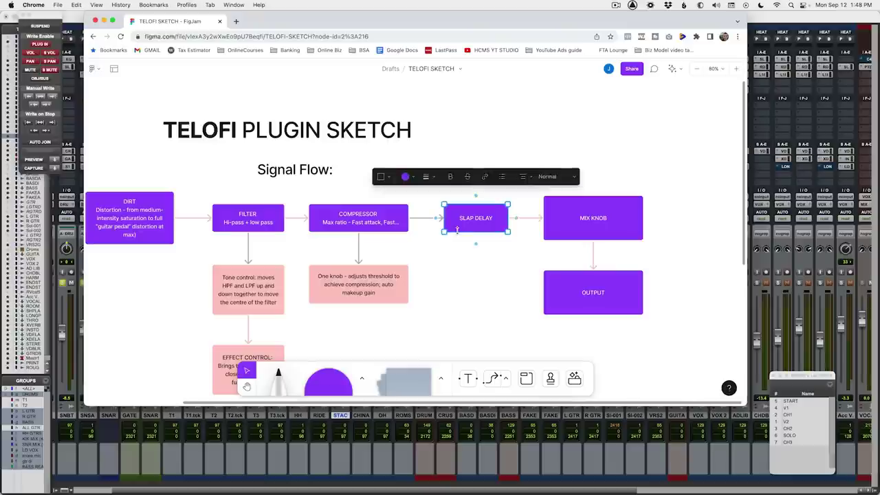
click(450, 273)
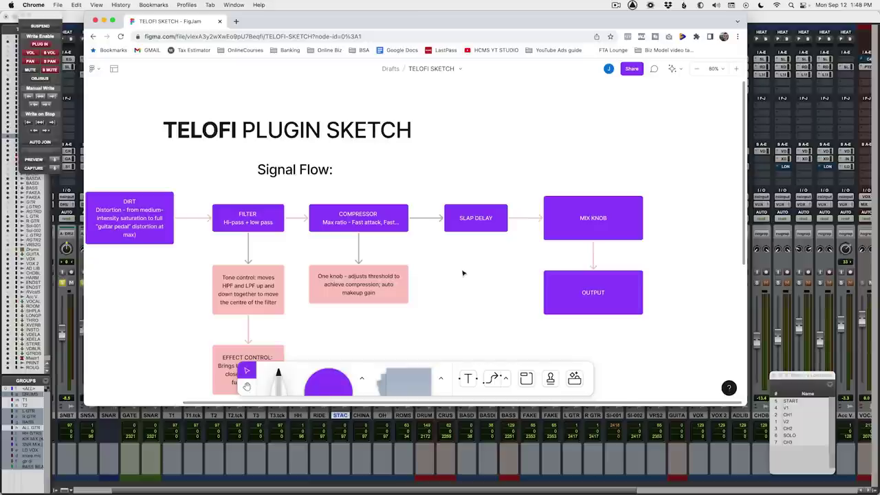
scroll(486, 253, right, 1)
click(554, 226)
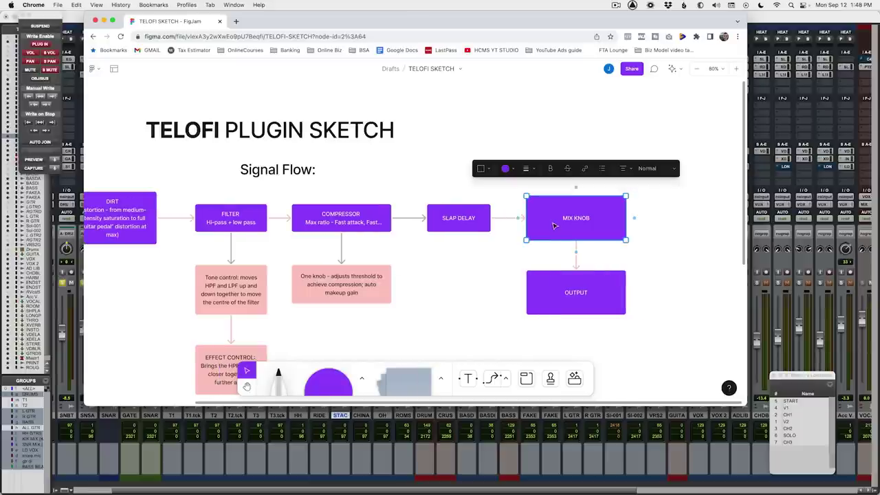
click(667, 269)
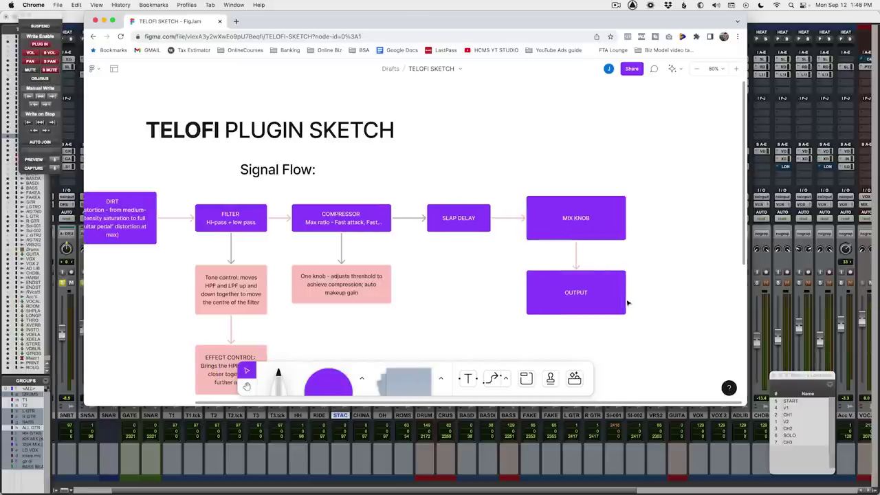
click(625, 302)
scroll(412, 292, left, 3)
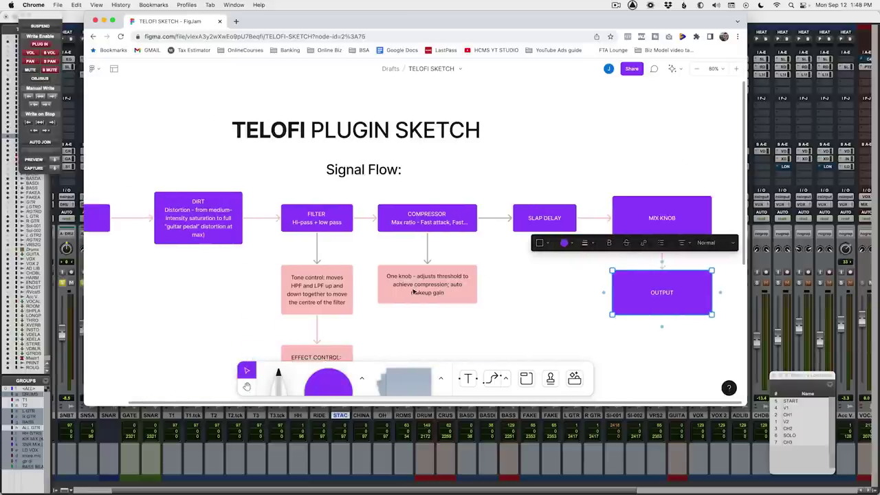
scroll(419, 296, down, 5)
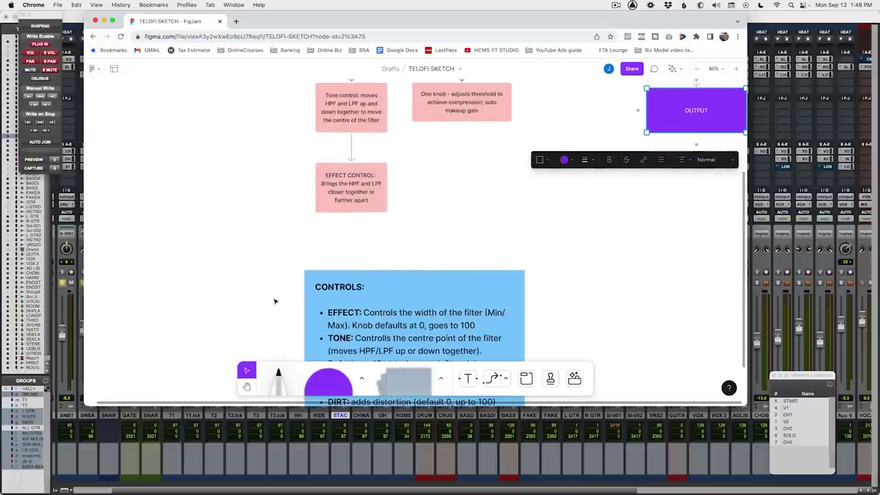
Step: Zoom out to 58% on the TELOFI sketch, then take Telofi Explanation.mp4 out of full screen
click(241, 300)
scroll(240, 301, down, 3)
scroll(241, 301, down, 2)
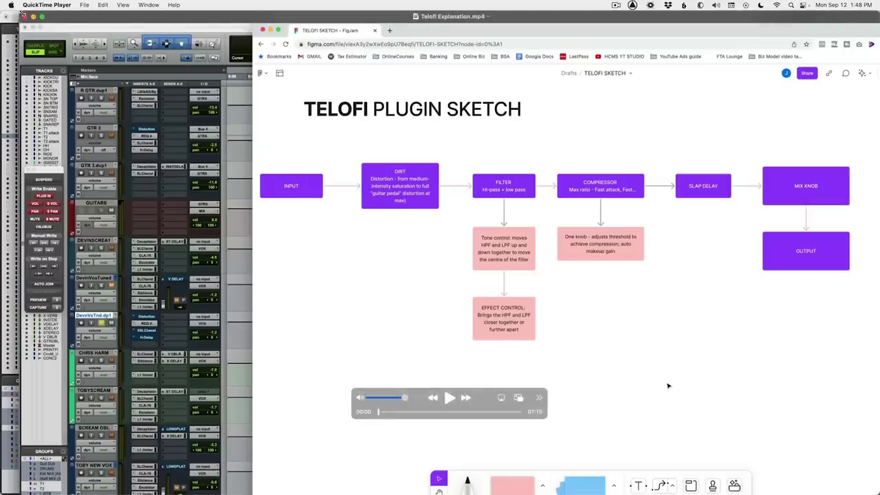
click(39, 26)
Step: Move the Telofi Explanation video window, play and pause it, and rewind to 05:03
drag(314, 134, 163, 47)
click(332, 345)
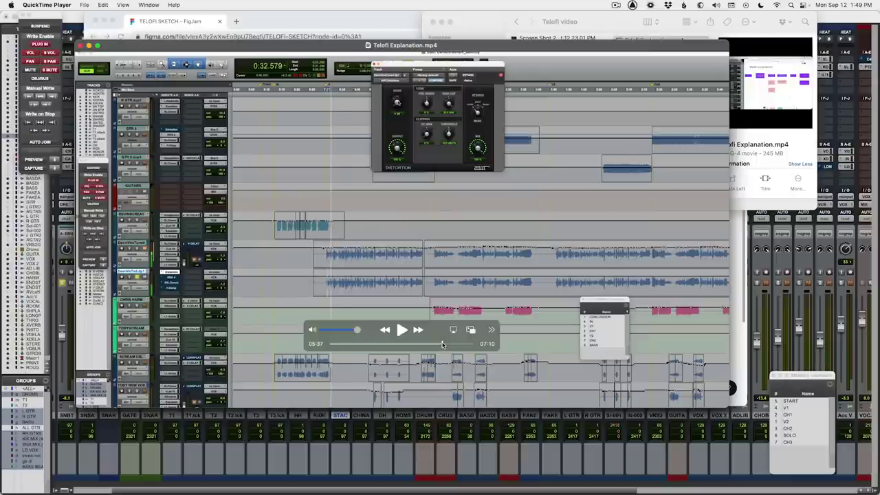
key(space)
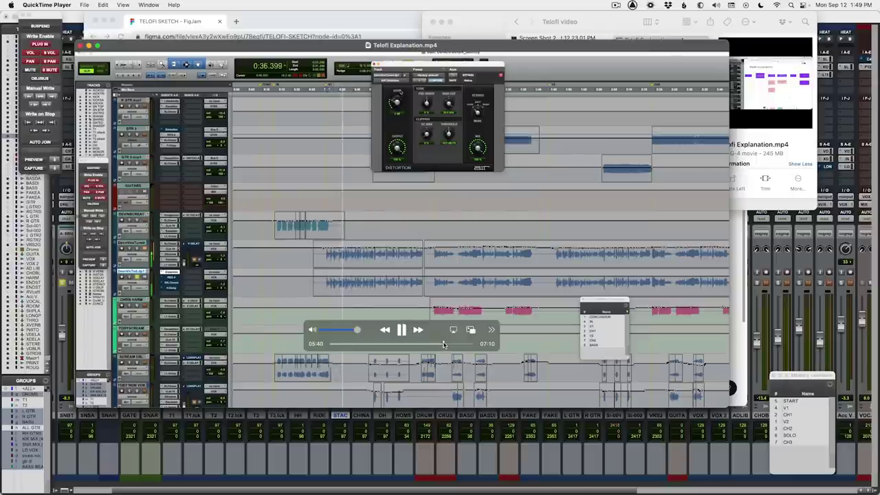
key(space)
drag(453, 343, 432, 344)
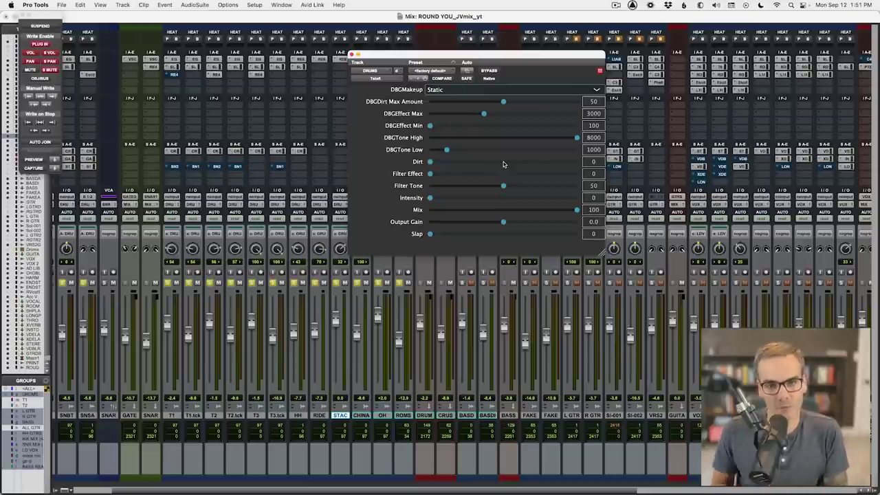
Step: Keep DBGMakeup on Static and start the mix playing
click(515, 90)
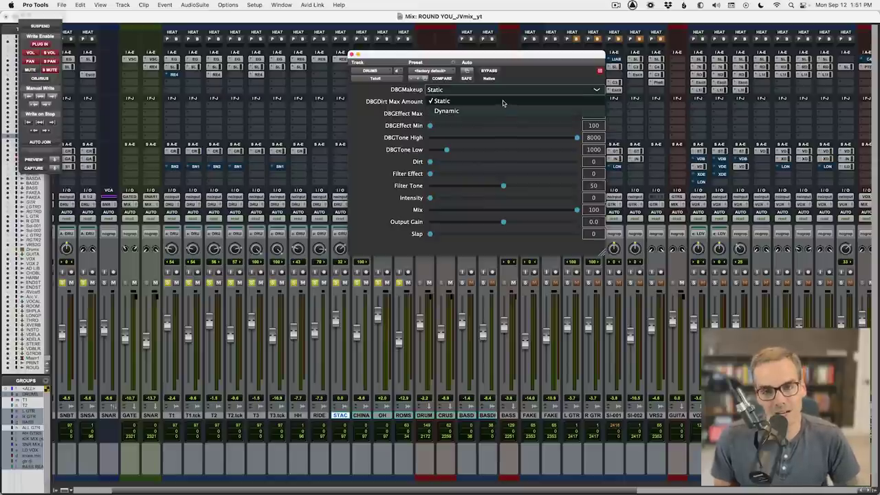
click(448, 104)
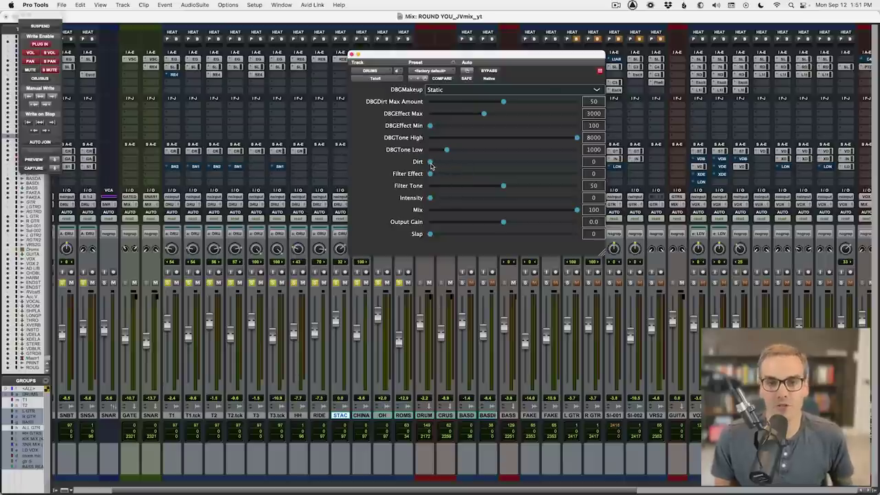
key(space)
Step: Push the drums' Dirt up to 98 and set DBGDirt Max Amount to 45
drag(430, 163, 533, 167)
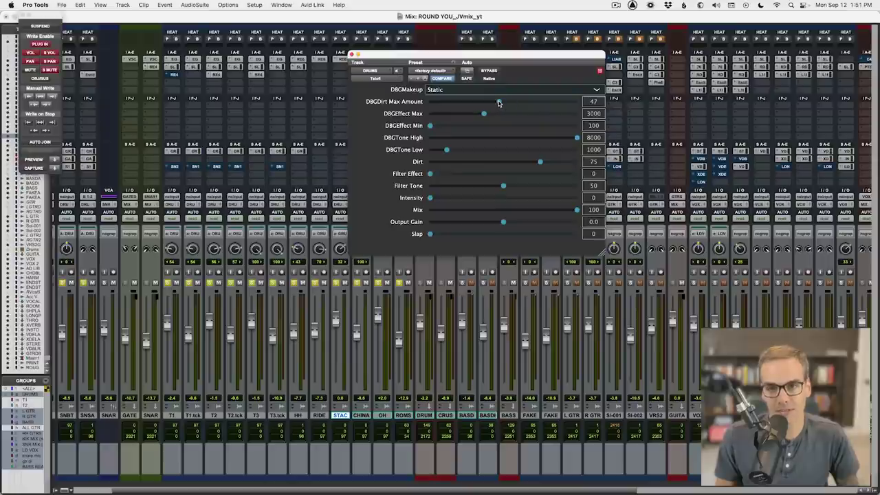
drag(446, 105, 441, 102)
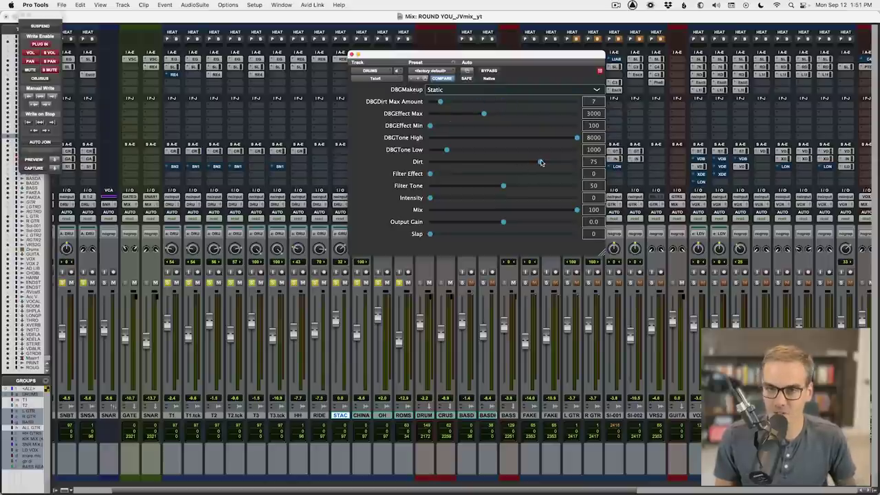
drag(540, 162, 570, 162)
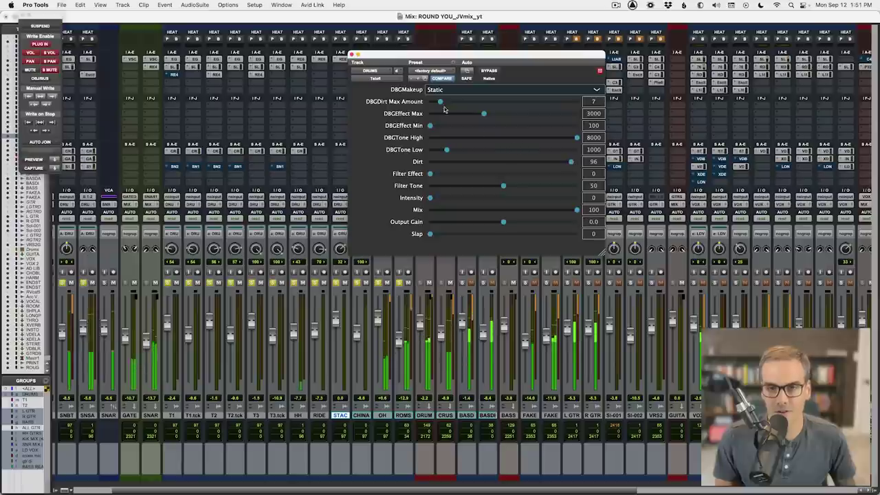
drag(441, 102, 527, 108)
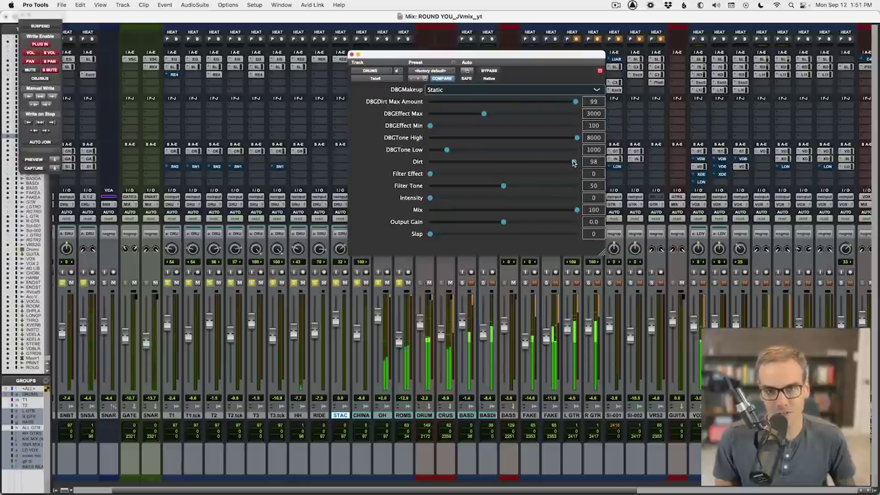
drag(575, 104, 502, 109)
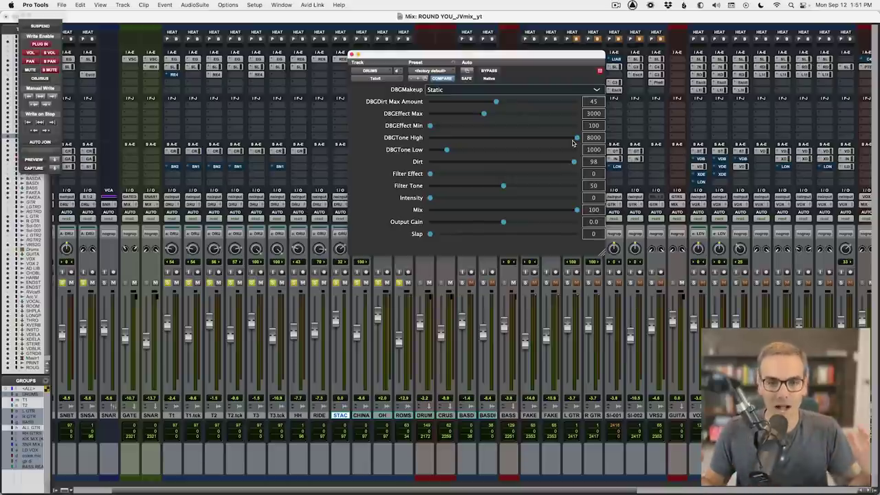
Step: Zero Dirt, set DBGEffect Min/Max to 1544/4031, and turn Filter Effect to 99
drag(576, 163, 428, 165)
drag(473, 113, 501, 114)
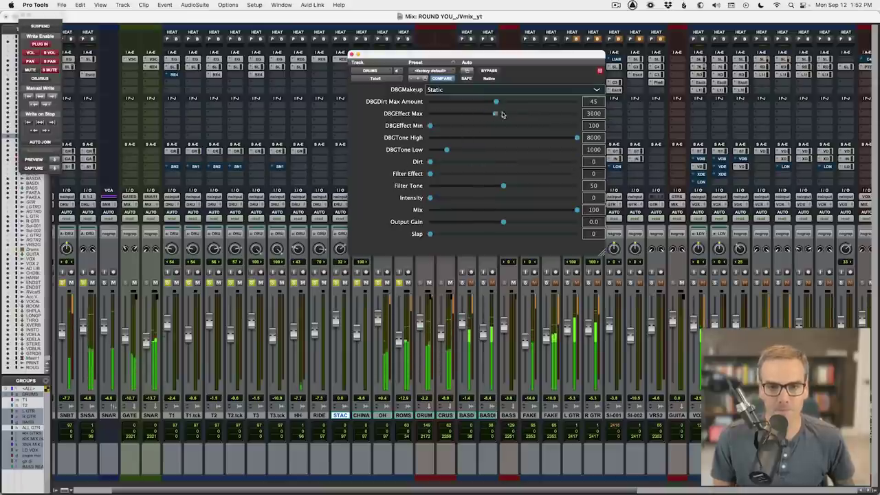
drag(429, 125, 456, 126)
drag(432, 174, 576, 175)
Step: Sweep Filter Tone and Slap to 100, bring Dirt to 37, and ease Mix to 99
drag(504, 186, 427, 203)
mouse_move(431, 234)
mouse_down()
mouse_move(581, 235)
mouse_move(422, 234)
mouse_up()
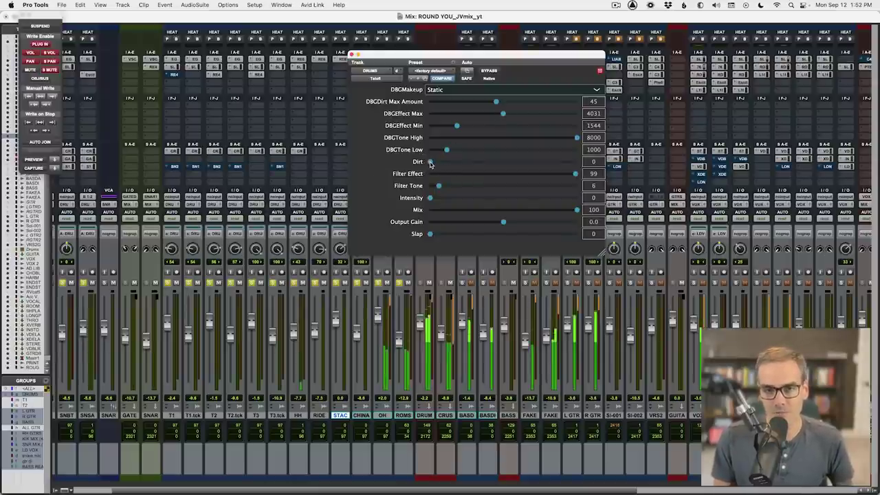
drag(428, 163, 545, 163)
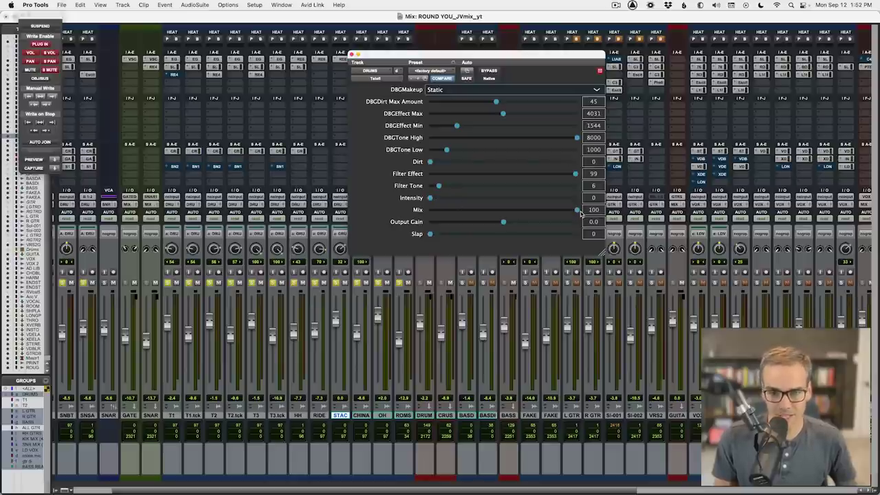
drag(579, 213, 494, 212)
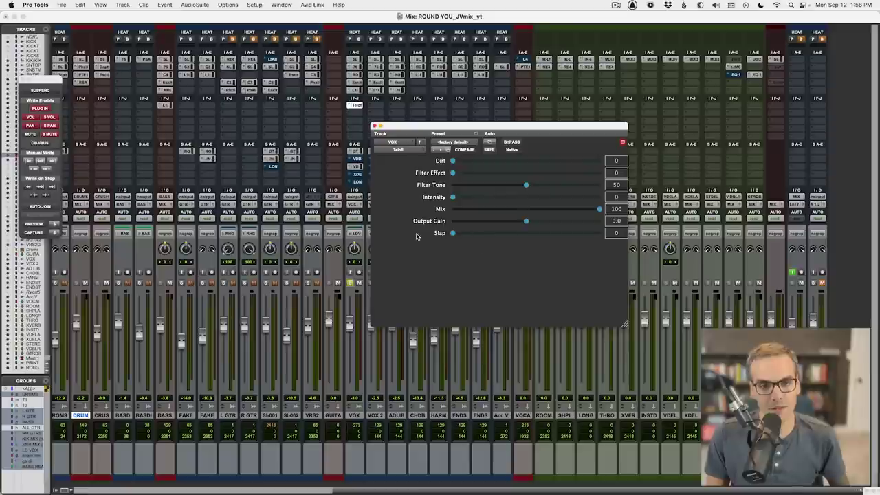
Step: Play the mix and compare the VOX Telofi plugin bypassed and re-enabled
key(space)
click(508, 142)
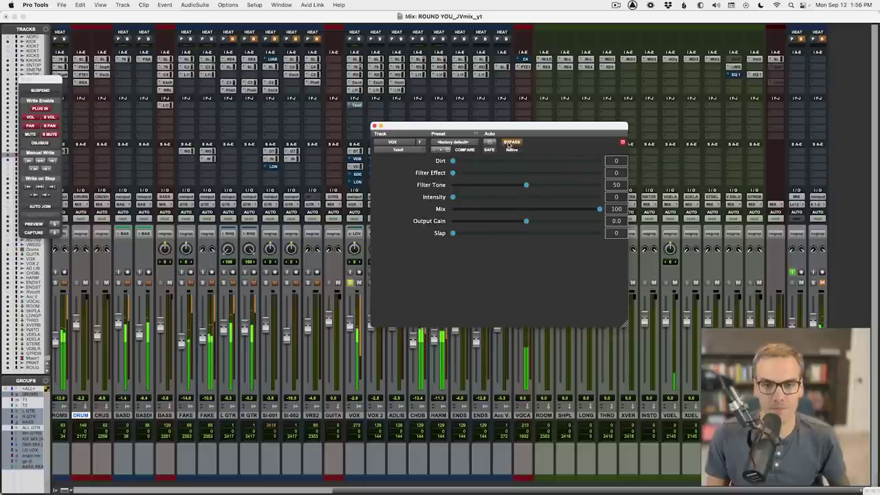
click(509, 142)
Step: Sweep Dirt, Filter Effect and Filter Tone on the VOX Telofi to hear their range
drag(452, 161, 585, 162)
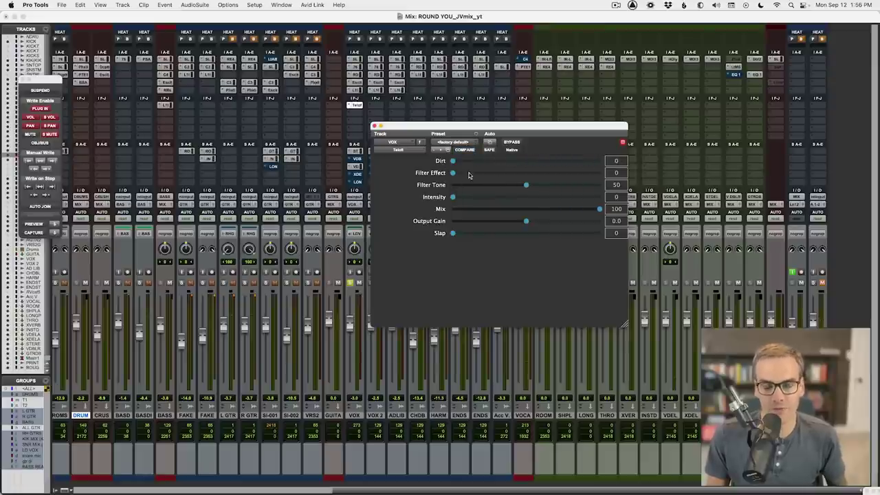
drag(453, 176, 500, 175)
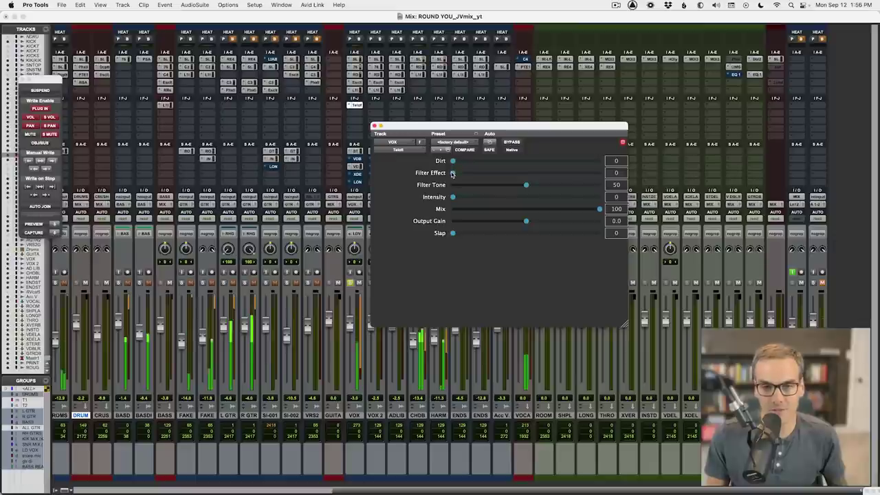
mouse_move(452, 173)
mouse_down()
mouse_move(578, 174)
mouse_move(458, 176)
mouse_up()
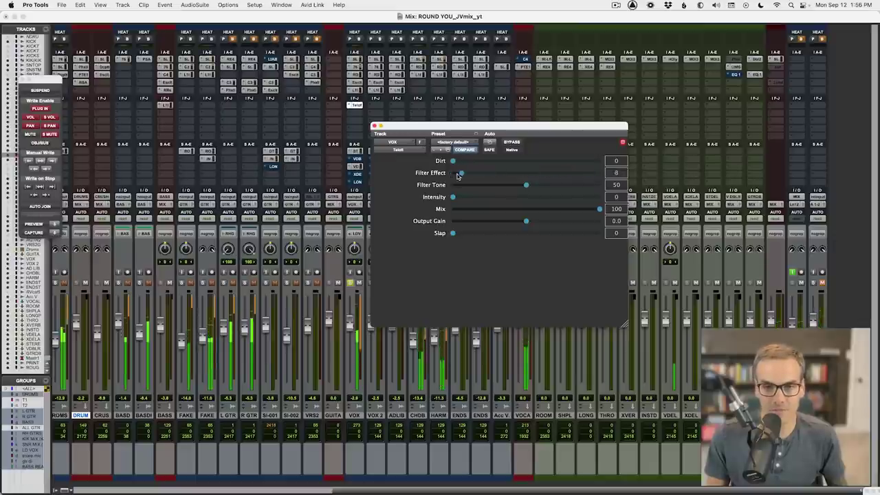
drag(526, 185, 517, 185)
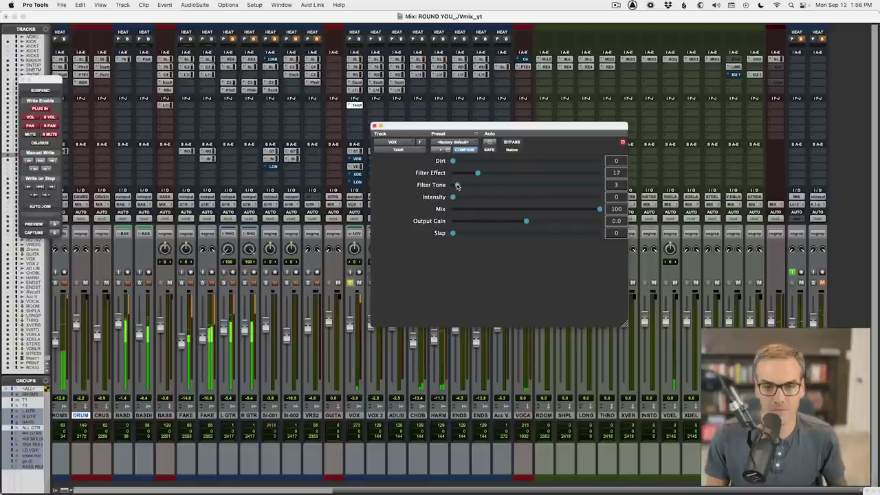
drag(459, 186, 451, 186)
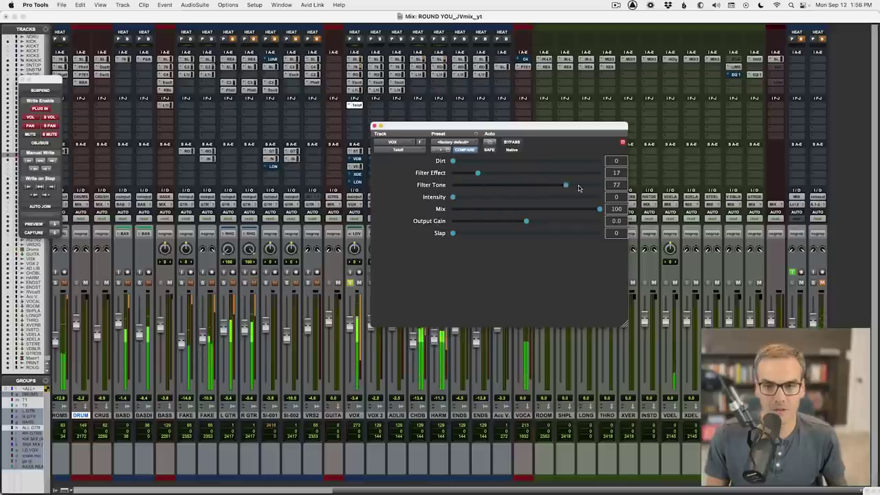
mouse_move(578, 188)
mouse_down()
mouse_move(603, 189)
mouse_move(467, 188)
mouse_move(586, 198)
mouse_up()
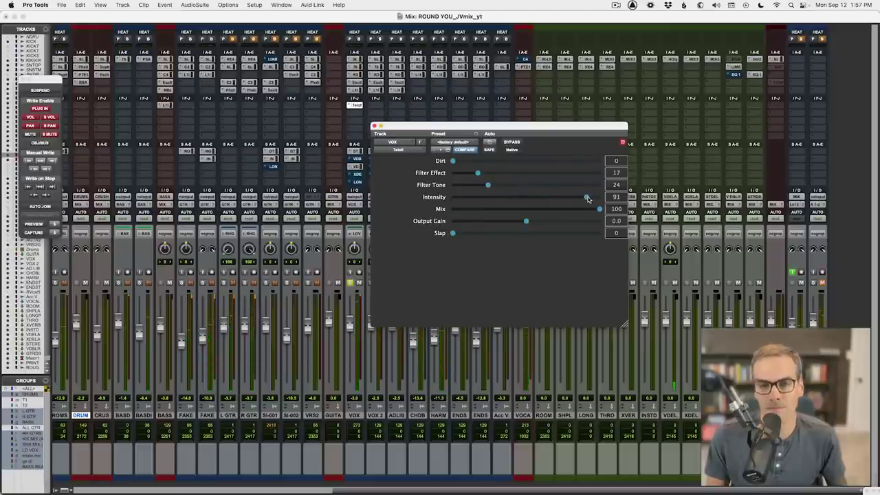
Step: Set Intensity to 62, Mix to 100 and Slap to about 85
drag(586, 199, 544, 198)
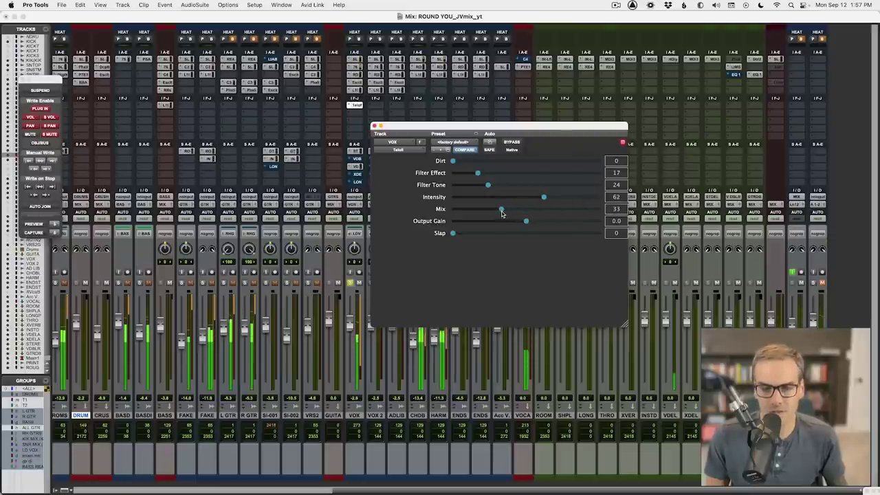
drag(531, 212, 603, 209)
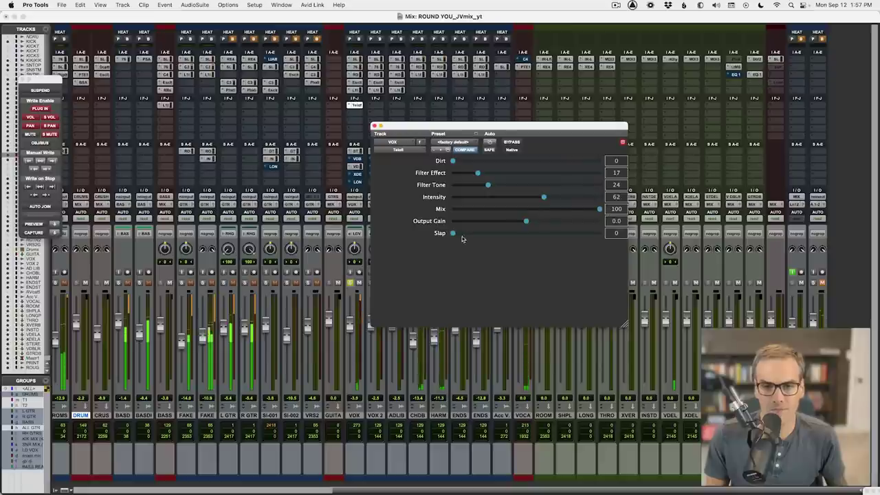
drag(452, 234, 580, 234)
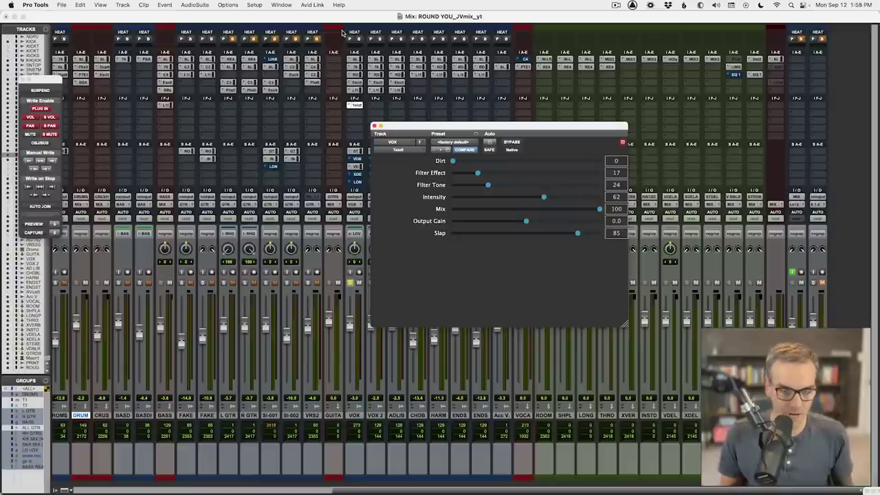
Step: Open UI 1.jpg from the Telofi video folder in Preview, resize its window, then advance to UI 2.png
key(super+Tab)
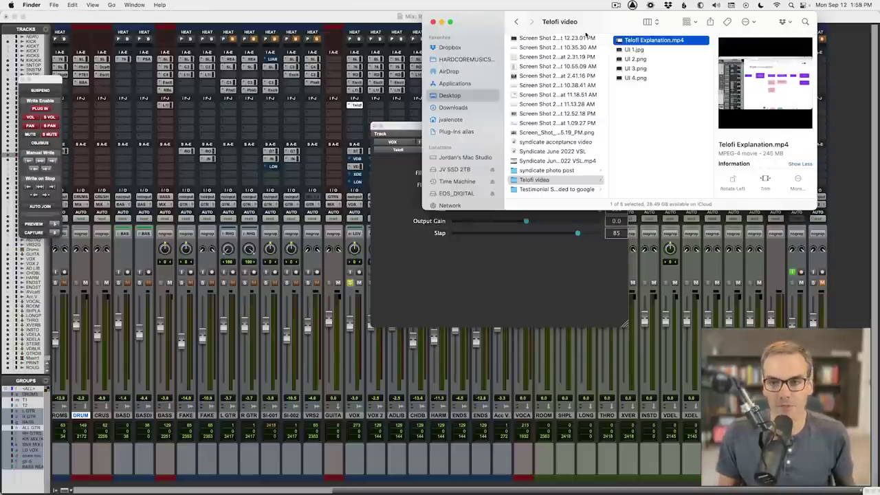
click(661, 51)
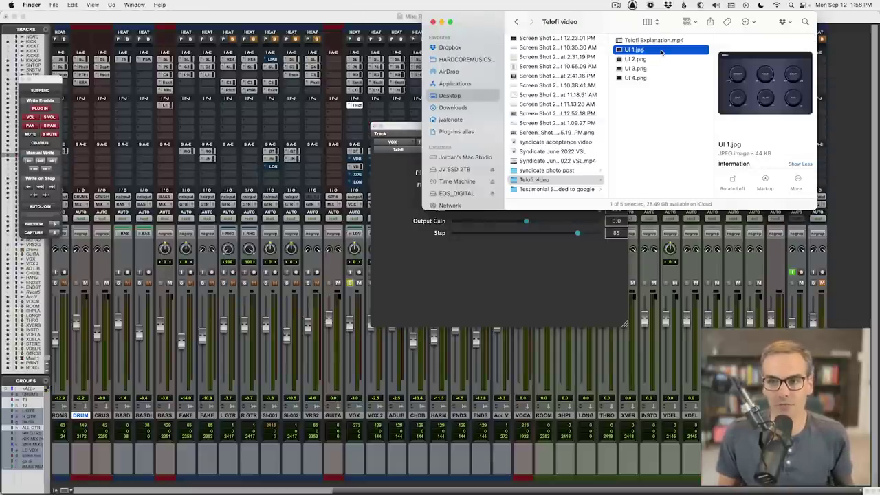
double_click(661, 51)
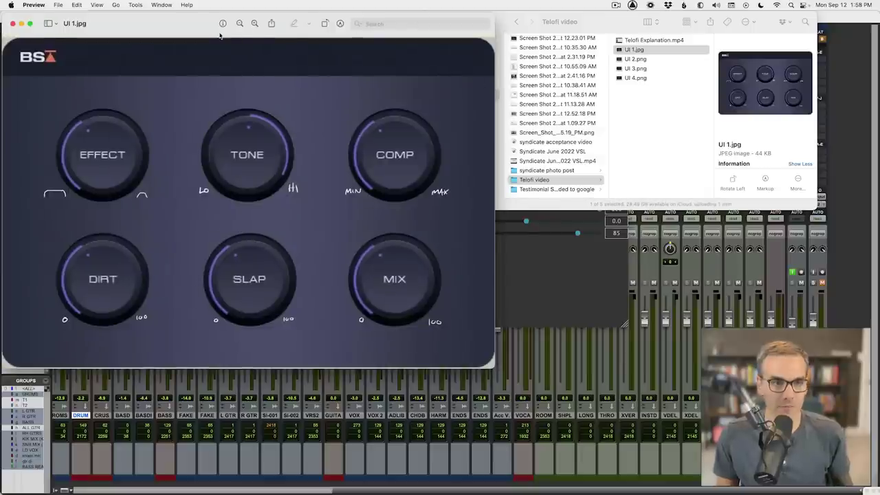
drag(220, 35, 435, 44)
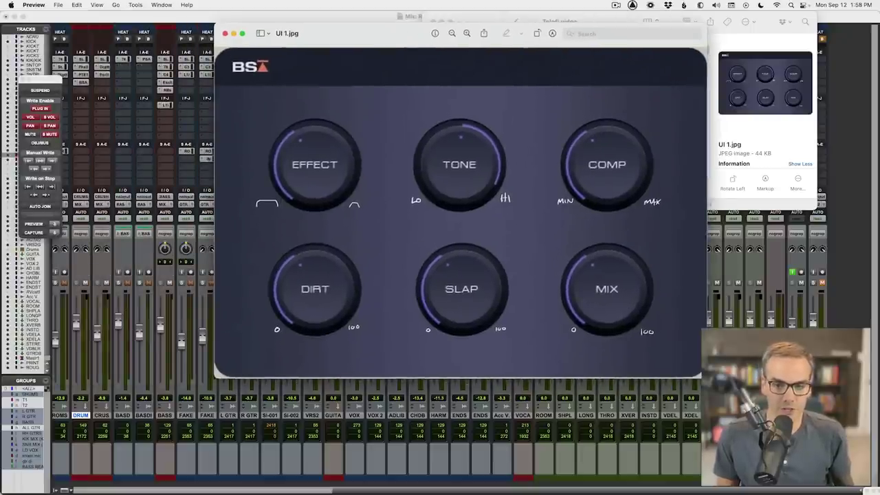
drag(702, 377, 558, 274)
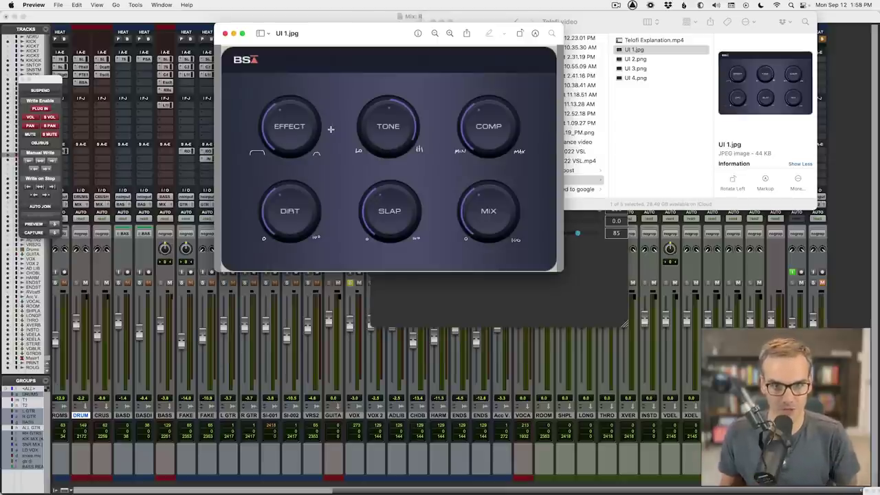
key(Down)
drag(338, 26, 395, 35)
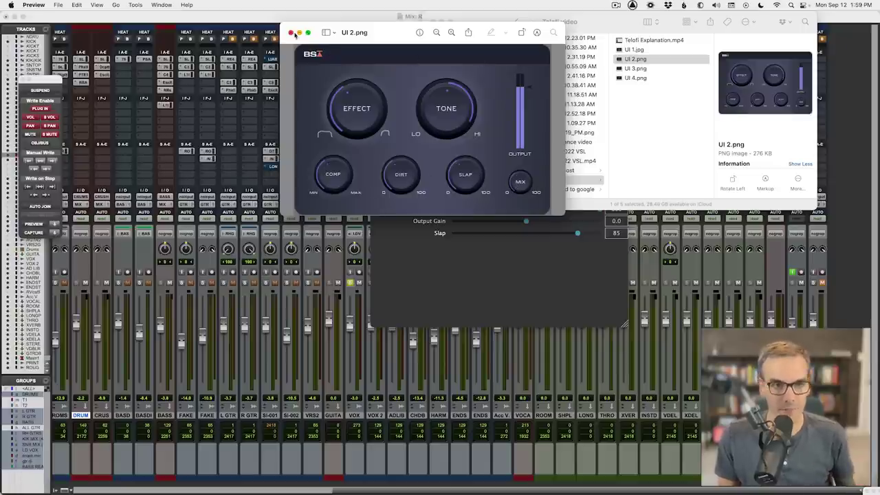
Step: Move the UI 2.png Preview window aside and close it
drag(383, 37, 335, 35)
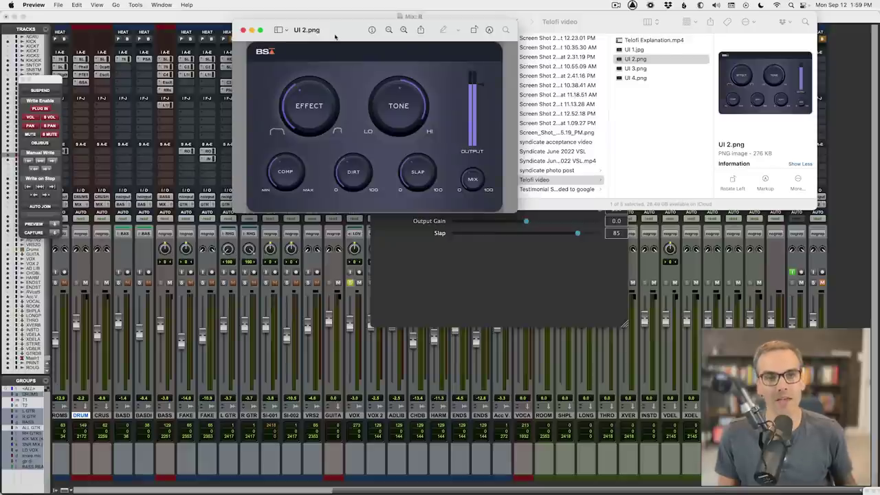
click(243, 30)
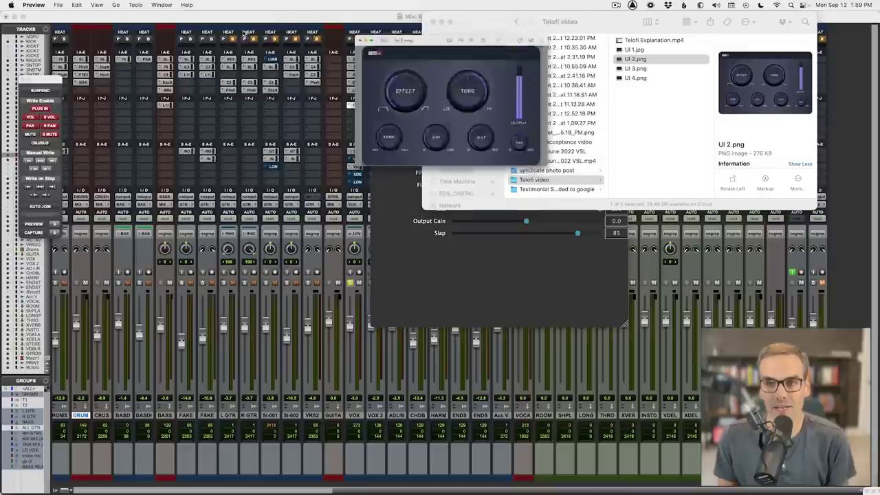
click(662, 70)
double_click(662, 70)
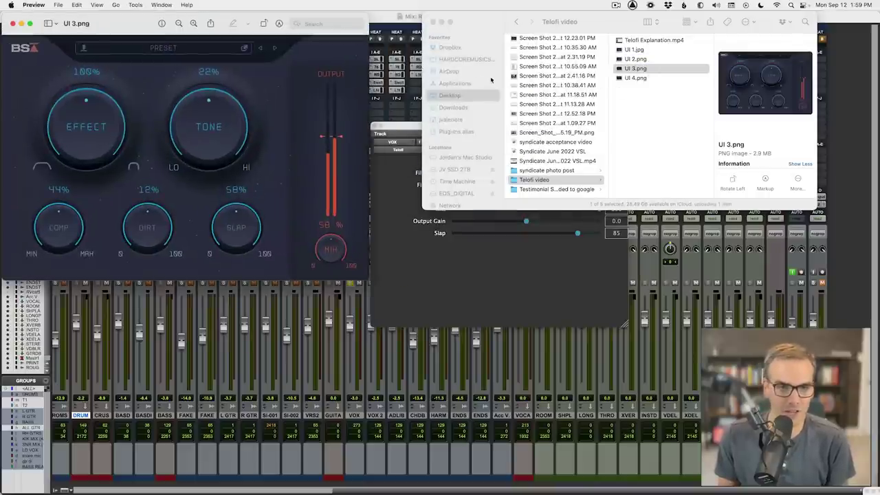
drag(288, 20, 690, 88)
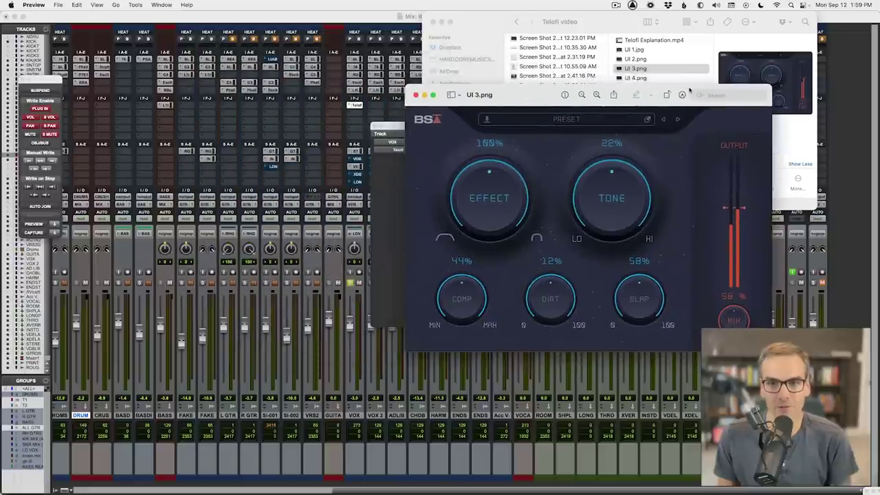
click(651, 59)
double_click(650, 59)
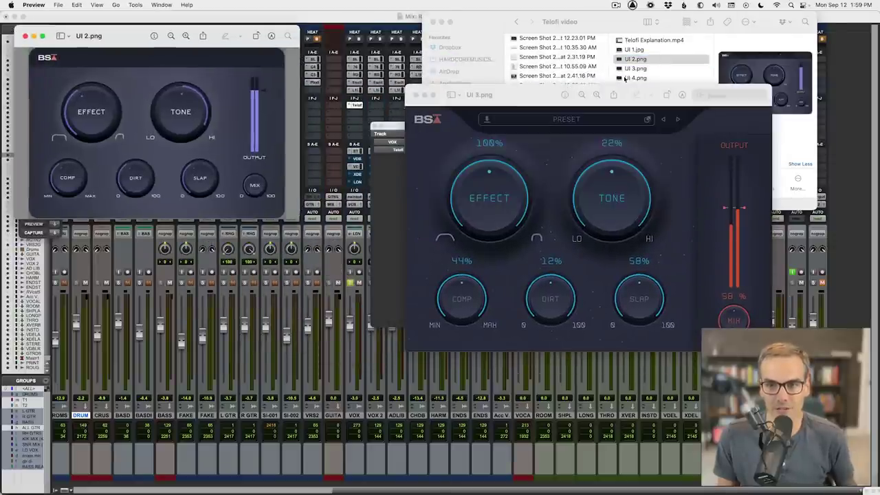
drag(216, 41, 286, 122)
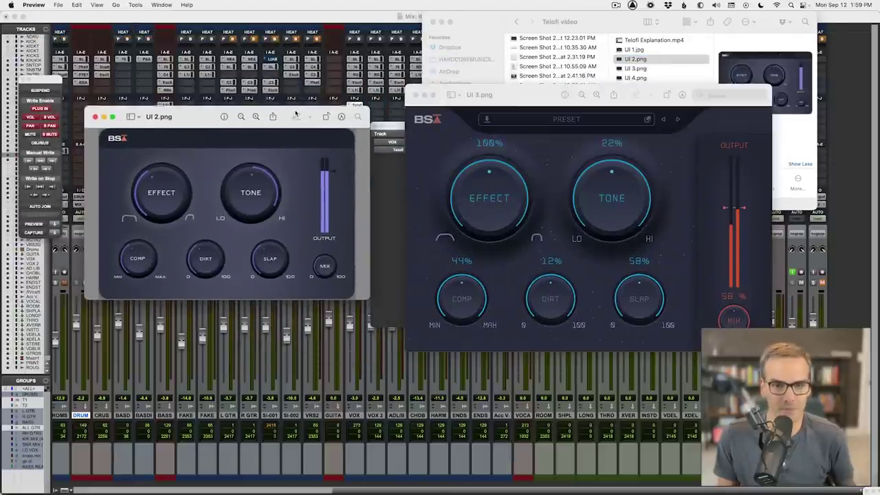
click(699, 307)
drag(771, 350, 690, 289)
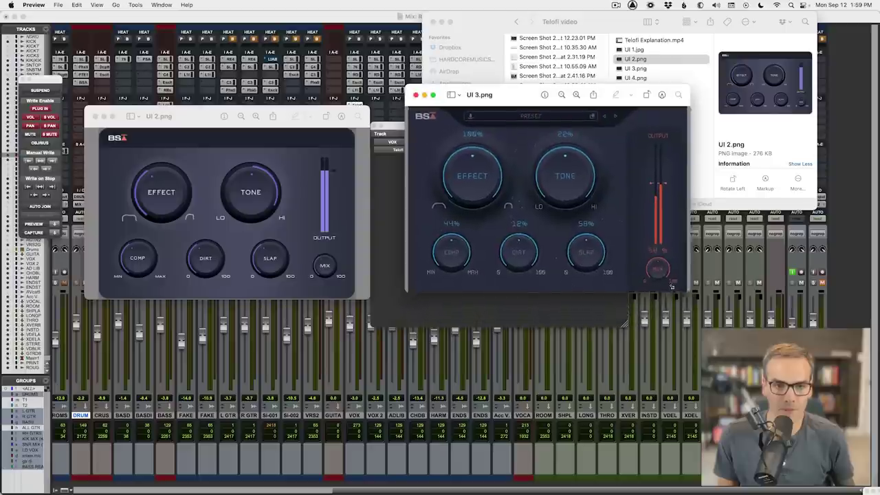
drag(616, 89, 590, 98)
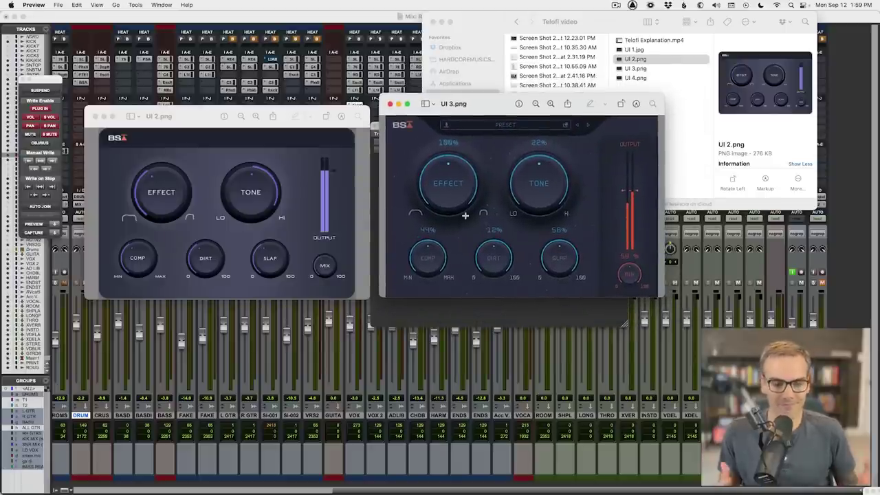
click(95, 116)
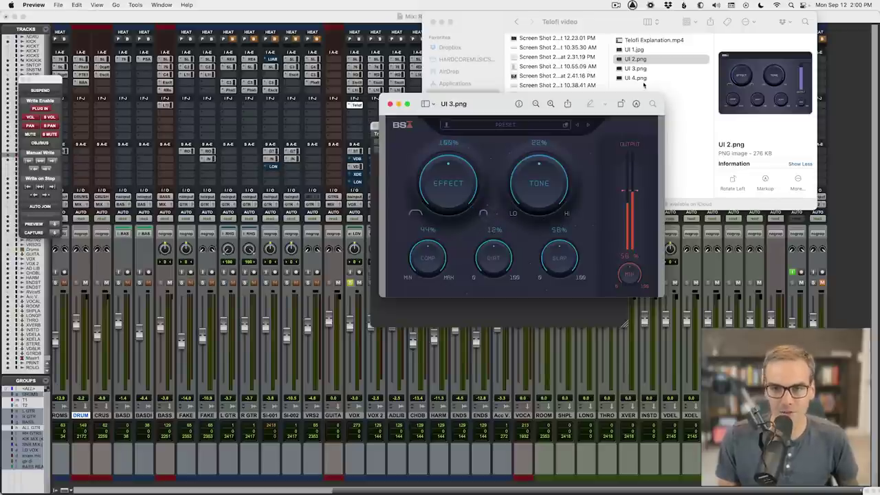
click(389, 103)
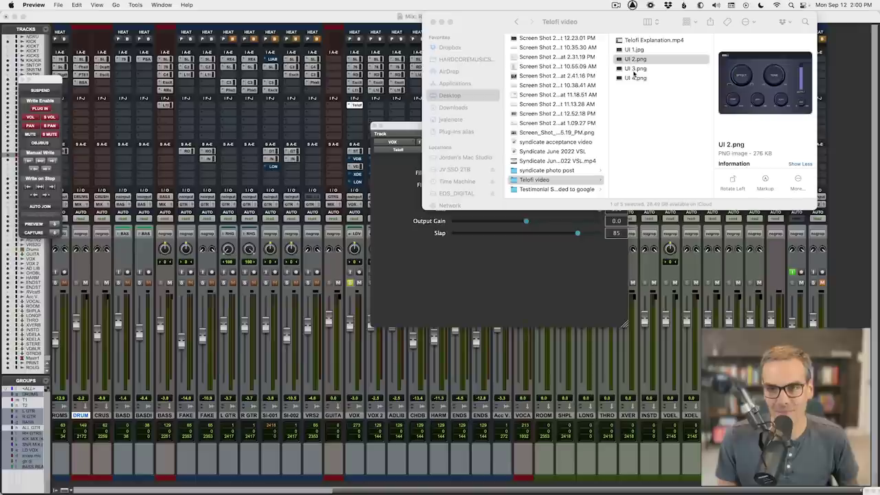
Step: Open the UI 4.png mockup from the Finder list in Preview
double_click(633, 78)
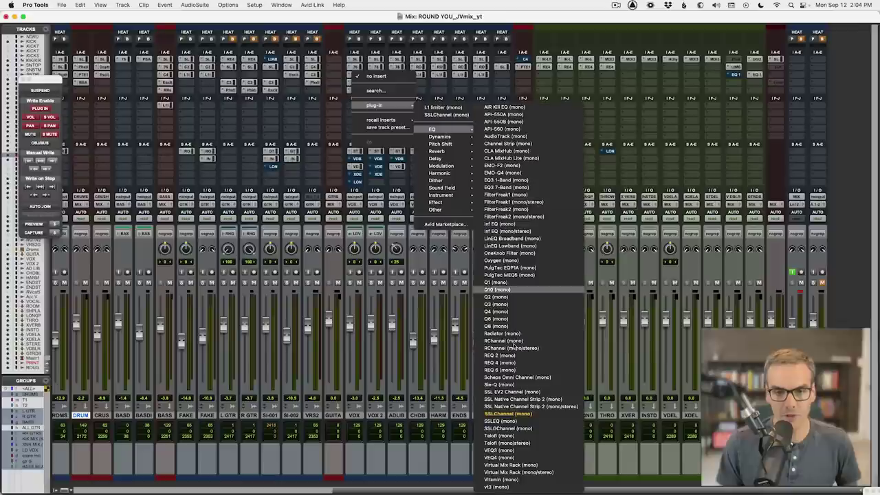
Step: Load Telefi (mono) on the VOX insert and position its plugin window over the mixer
click(521, 440)
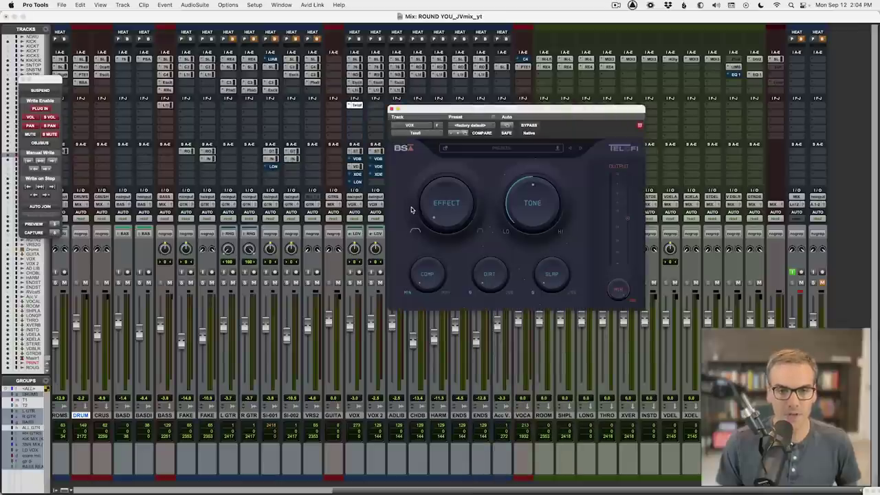
drag(546, 111, 486, 109)
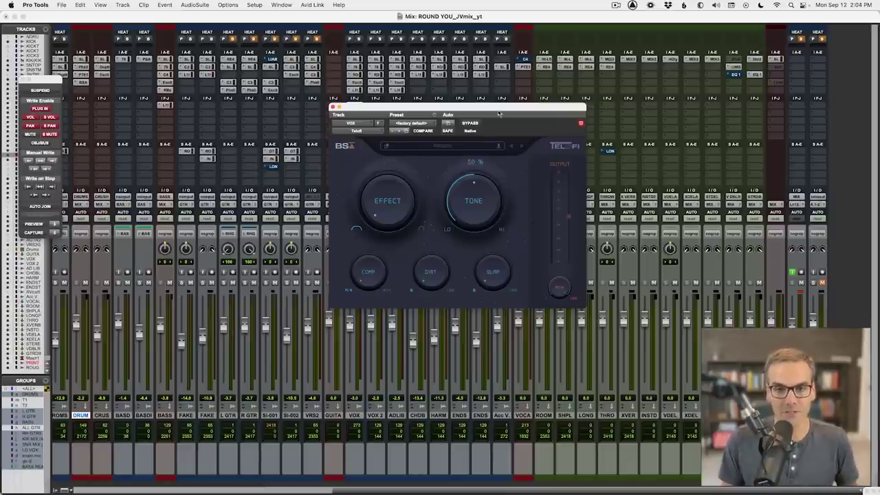
drag(472, 143, 549, 123)
Step: Play the mix and toggle the plugin's bypass to compare dry and processed vocal
click(545, 104)
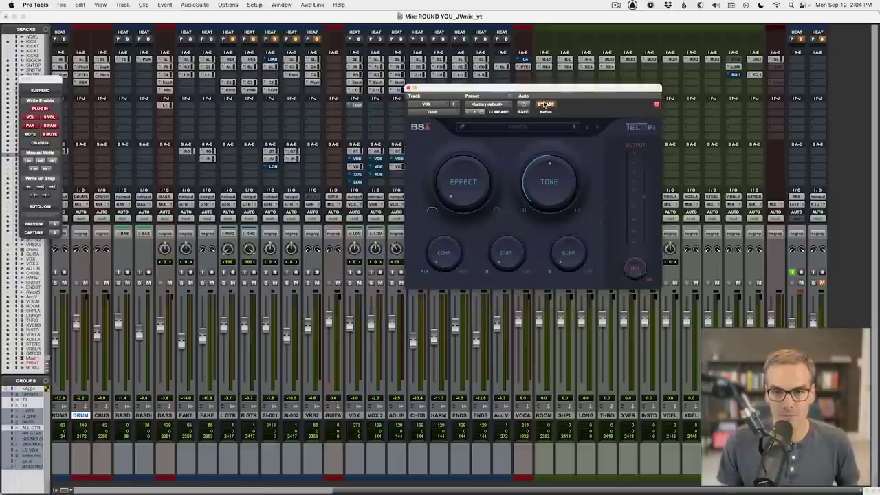
key(space)
click(544, 104)
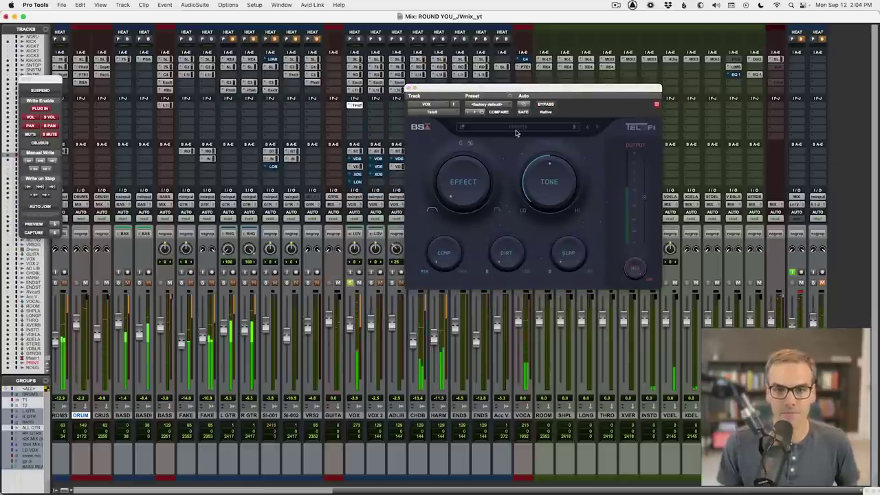
click(545, 104)
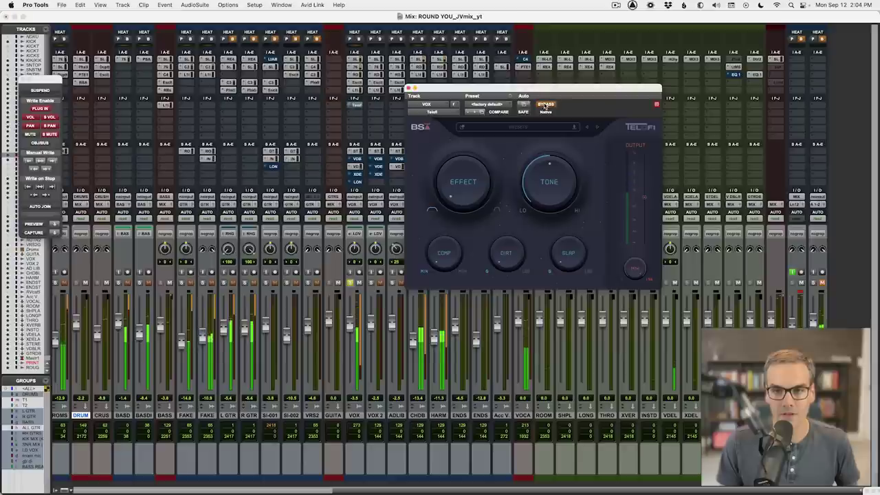
click(546, 104)
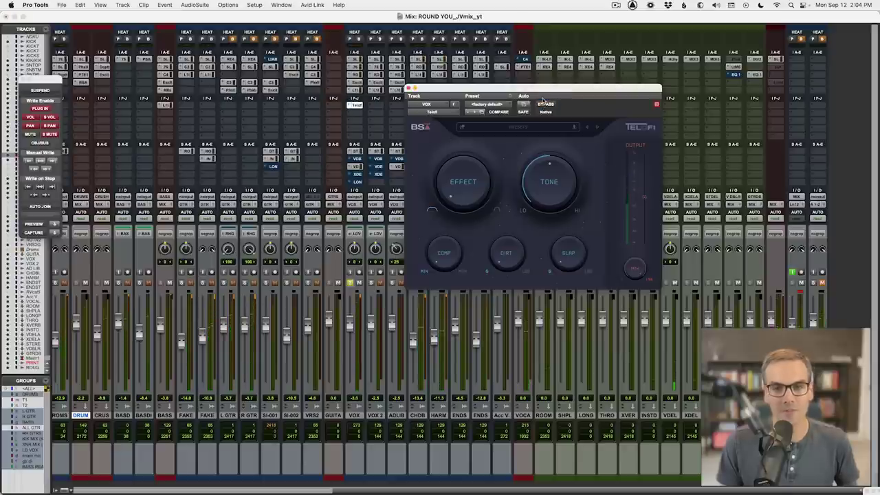
drag(545, 96, 536, 78)
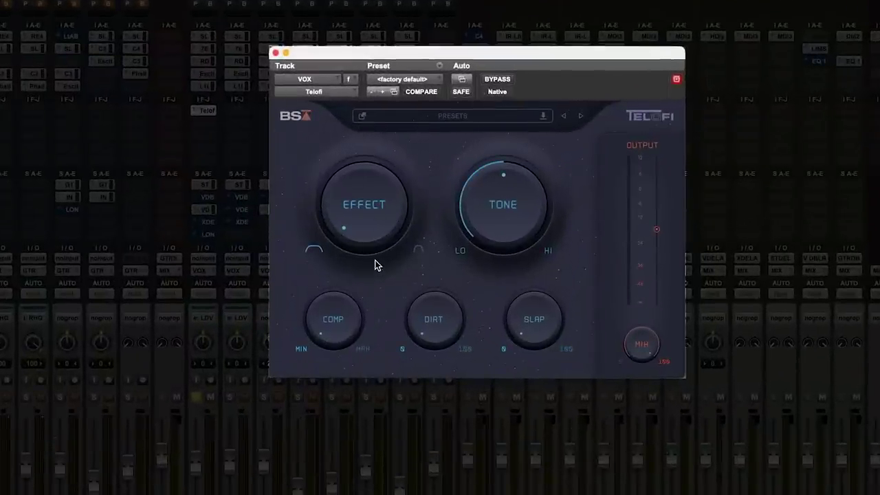
Step: Sweep the VOX Telofi EFFECT amount up and down to hear its range
drag(373, 219, 392, 133)
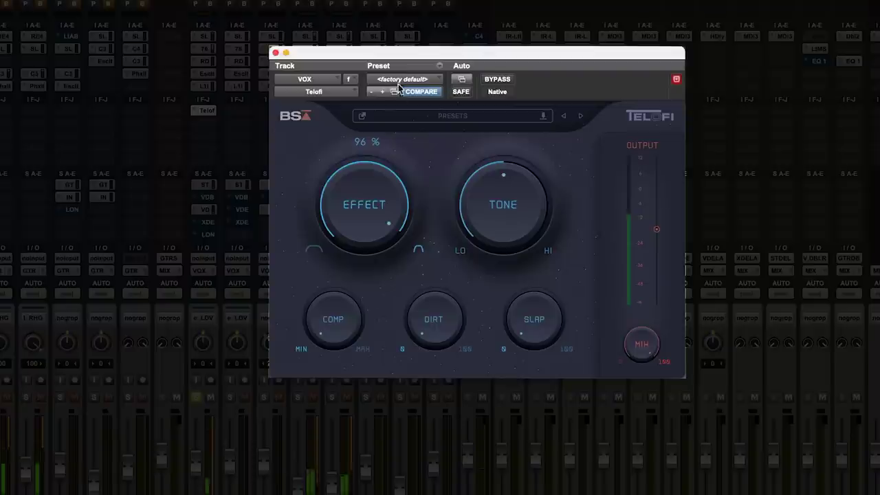
drag(373, 197, 370, 229)
drag(367, 163, 393, 147)
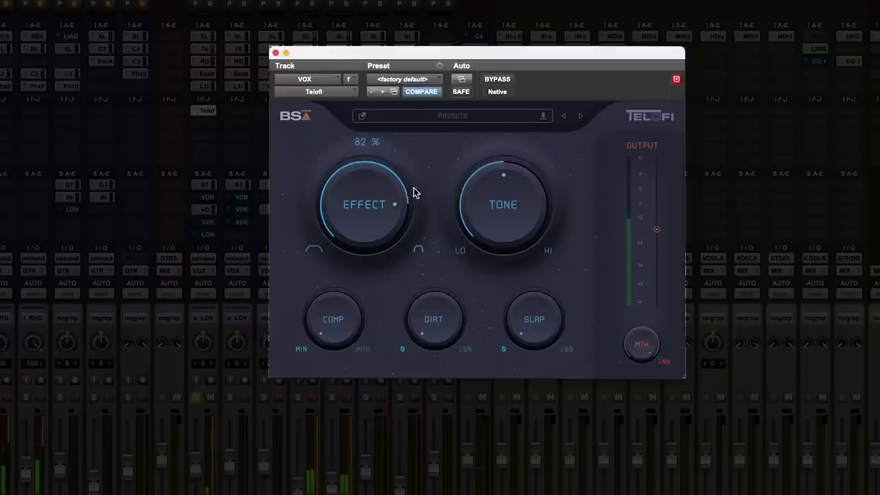
Step: Sweep the TONE knob between its dark and bright extremes
drag(517, 183, 508, 242)
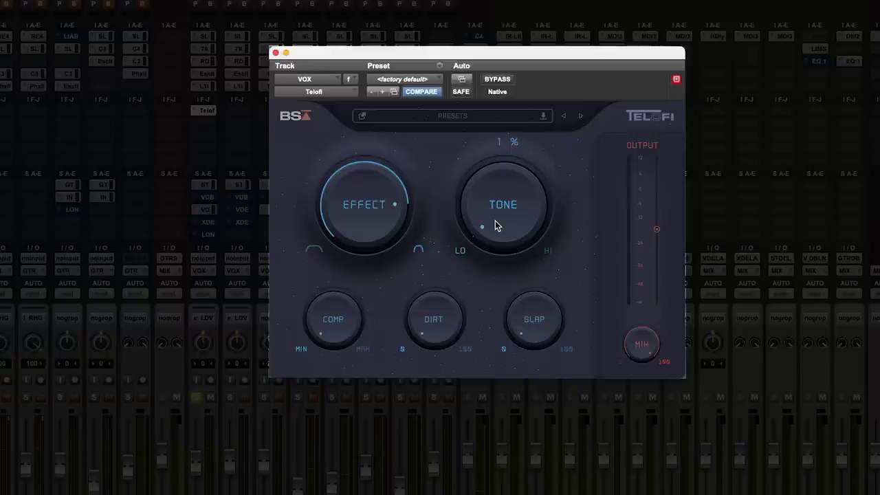
drag(496, 223, 526, 69)
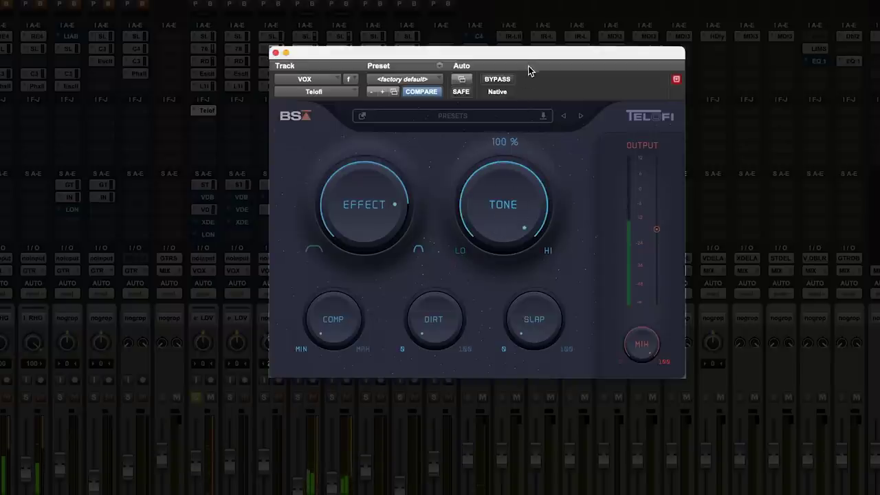
drag(497, 227, 507, 259)
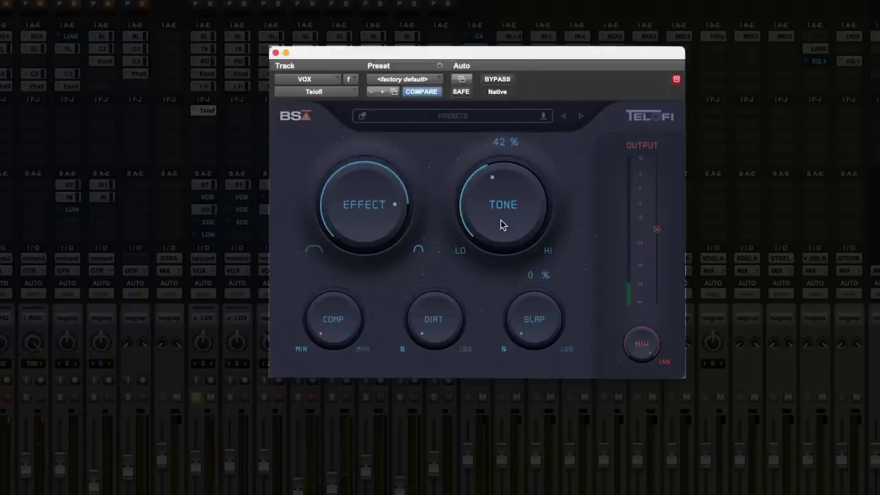
drag(500, 220, 495, 260)
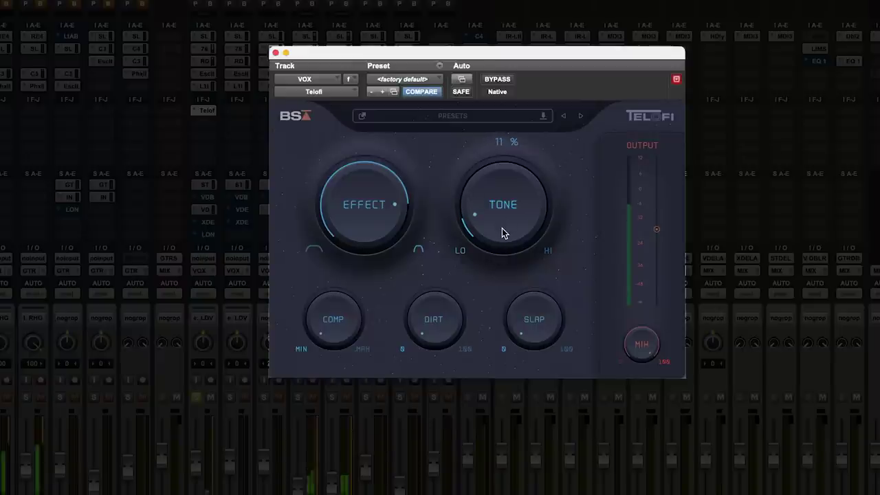
drag(503, 232, 524, 105)
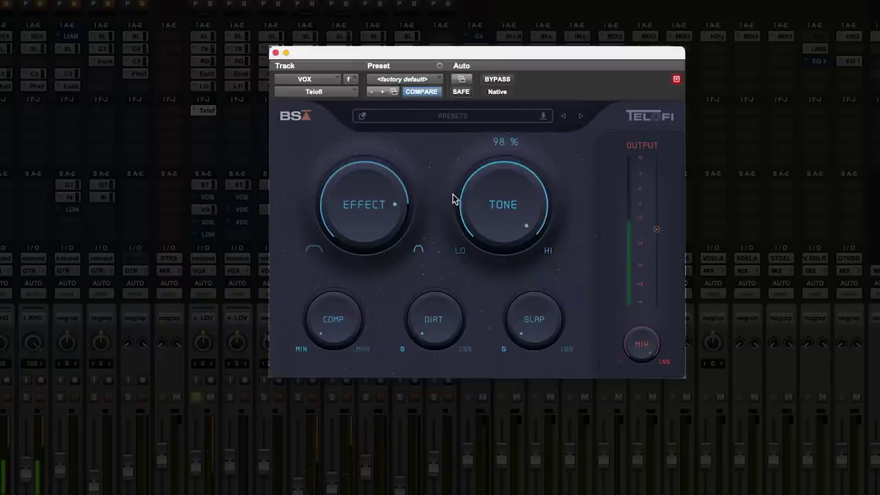
drag(501, 220, 479, 255)
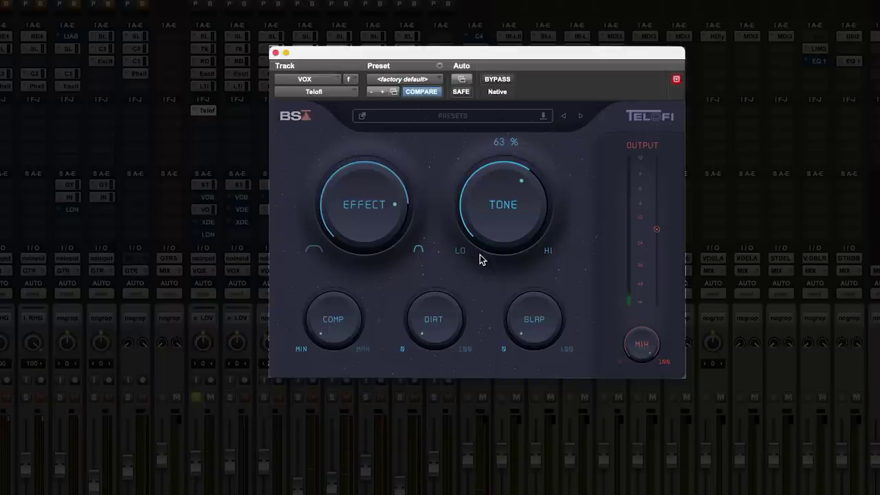
Step: Settle TONE near 63% and bring EFFECT back up to about 77-78%
drag(389, 200, 369, 347)
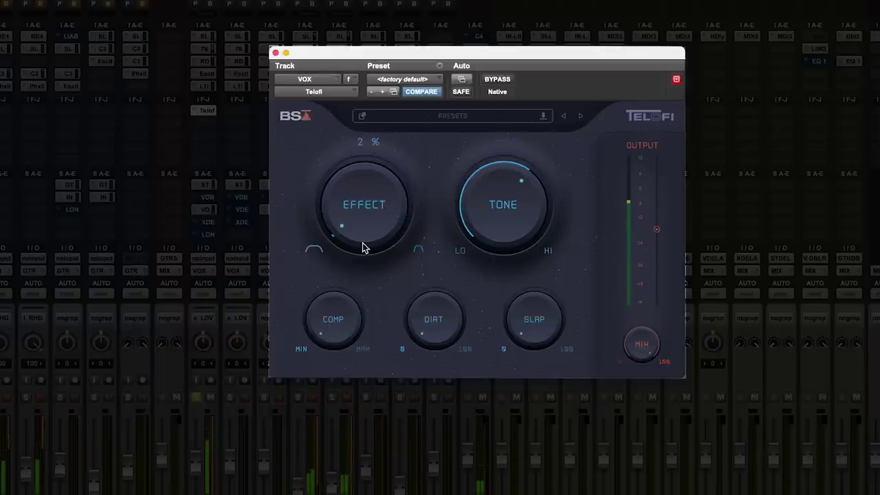
drag(363, 245, 379, 158)
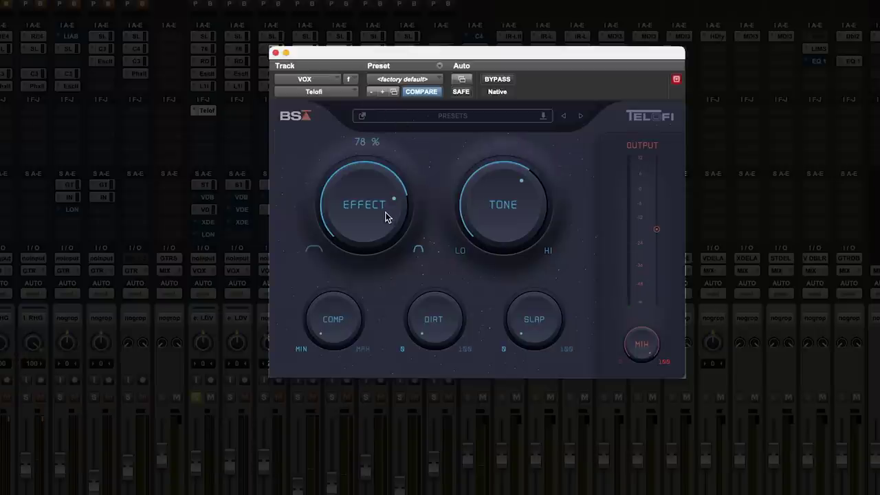
drag(385, 216, 392, 222)
Step: Raise the VOX Telofi Comp to about 65%
mouse_move(350, 294)
drag(352, 316, 354, 204)
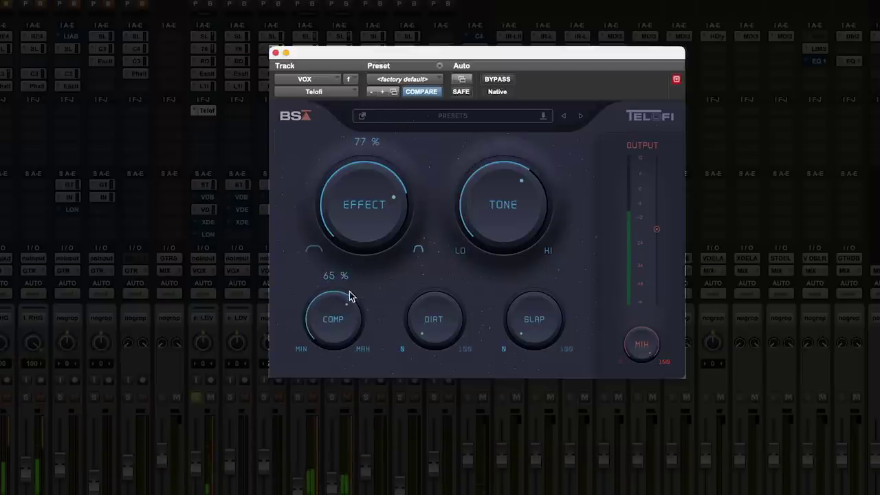
scroll(347, 306, up, 1)
Step: Add Dirt to about 43%, turn Slap up to 59% and lower Mix from 100%
mouse_move(407, 322)
drag(444, 331, 447, 291)
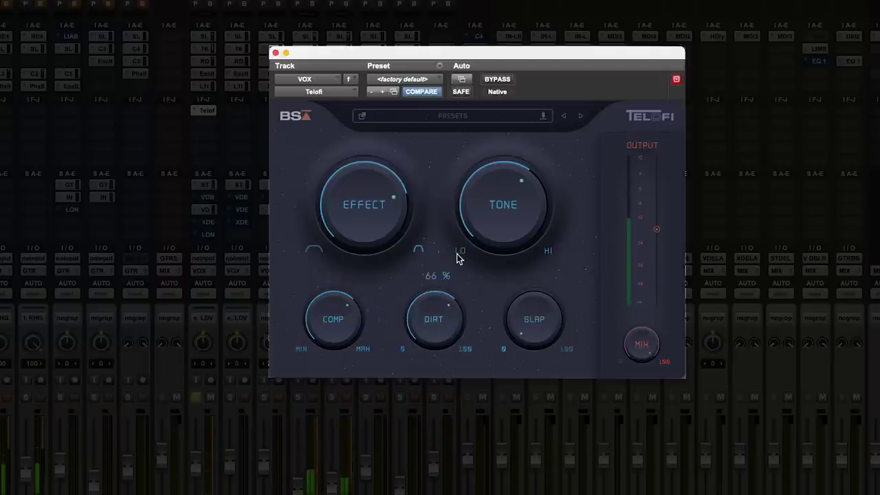
drag(516, 314, 527, 253)
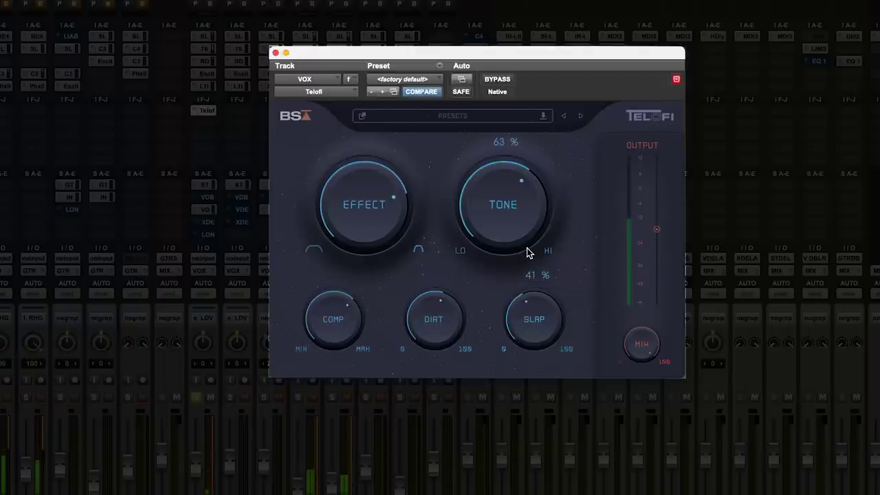
mouse_move(542, 299)
mouse_down()
mouse_move(543, 284)
mouse_move(546, 303)
mouse_up()
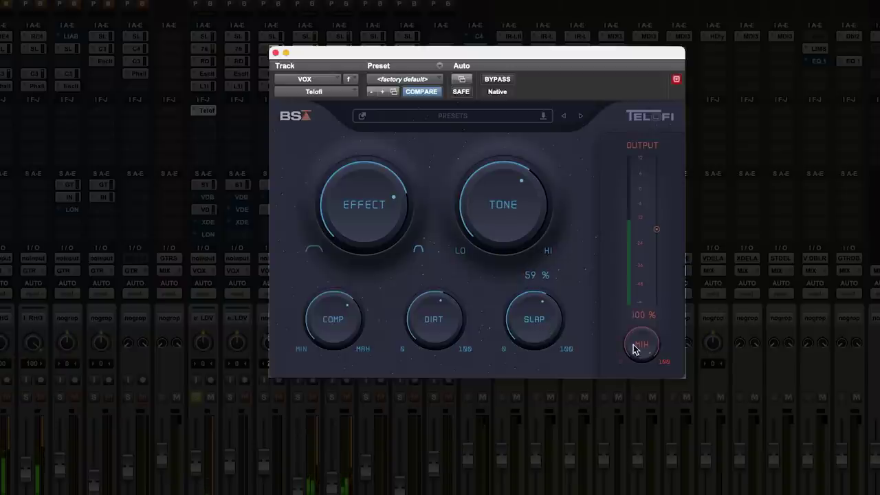
drag(637, 349, 224, 105)
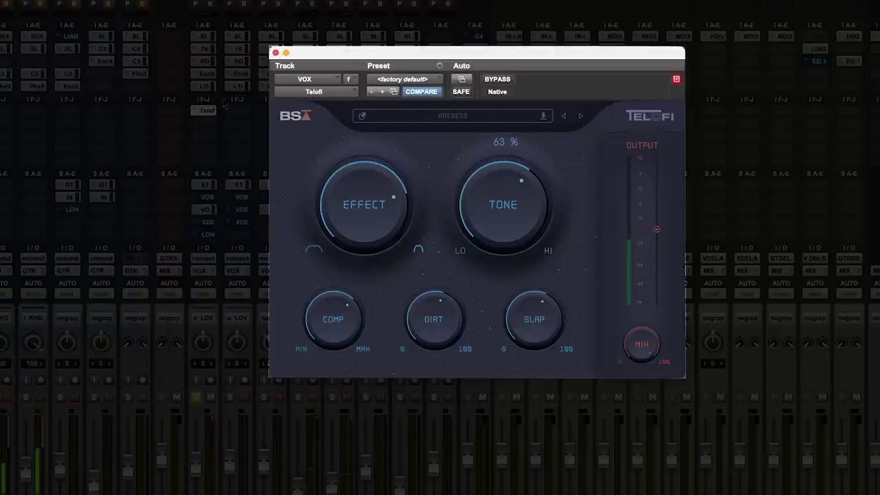
click(197, 402)
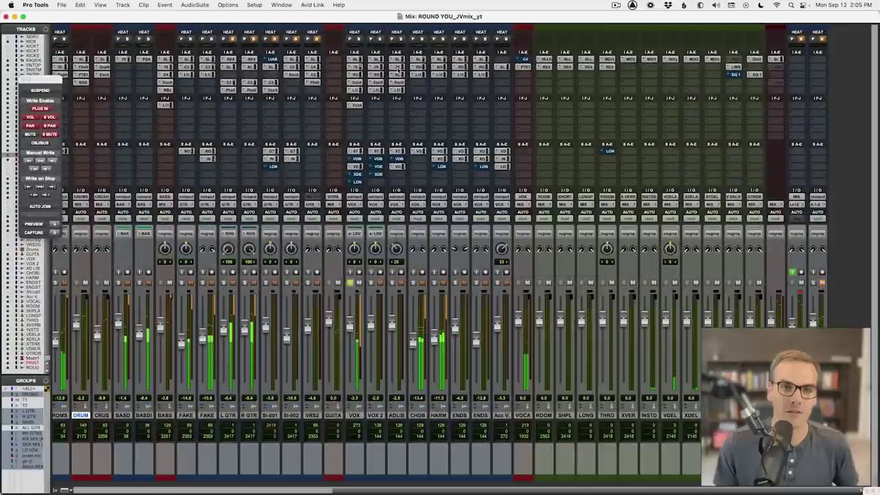
Step: Insert Telofi (stereo) on an empty insert of the DRUM track
click(397, 69)
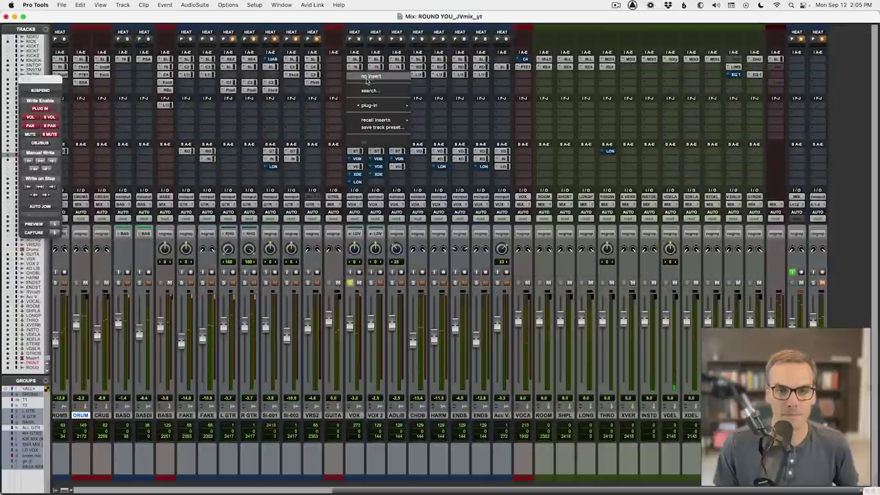
key(Escape)
scroll(332, 158, left, 5)
scroll(333, 159, left, 5)
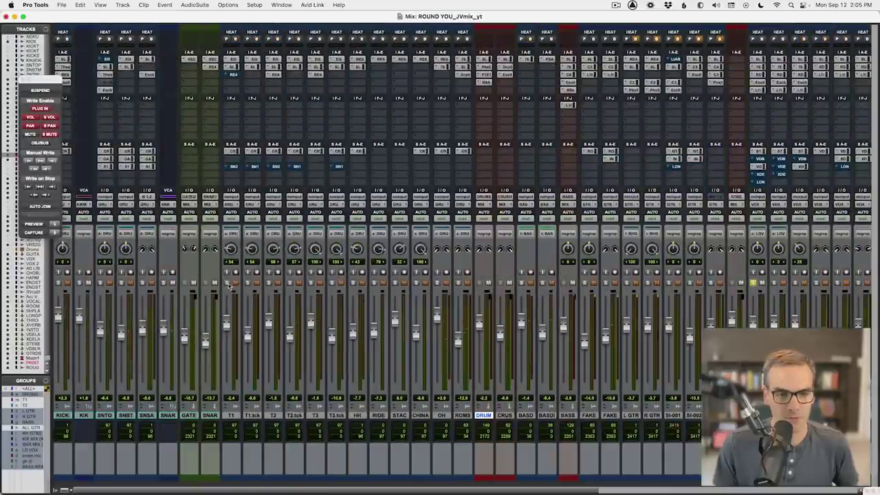
click(481, 84)
mouse_move(520, 90)
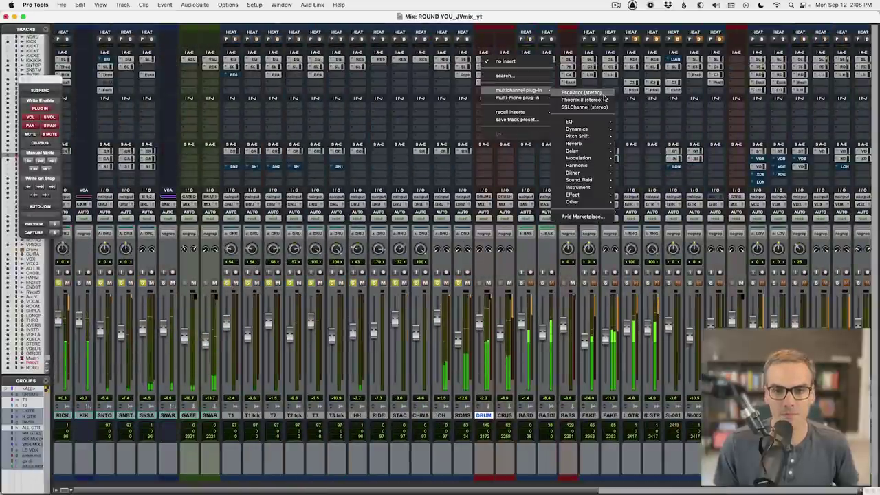
mouse_move(577, 122)
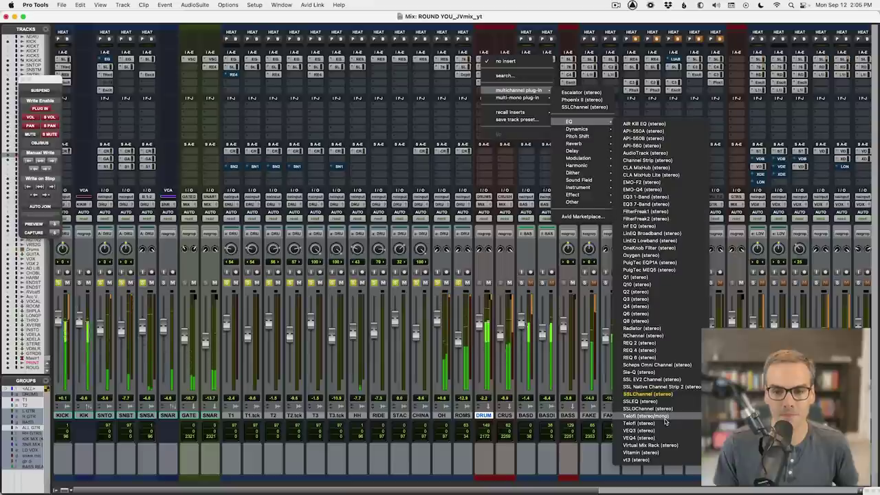
click(664, 423)
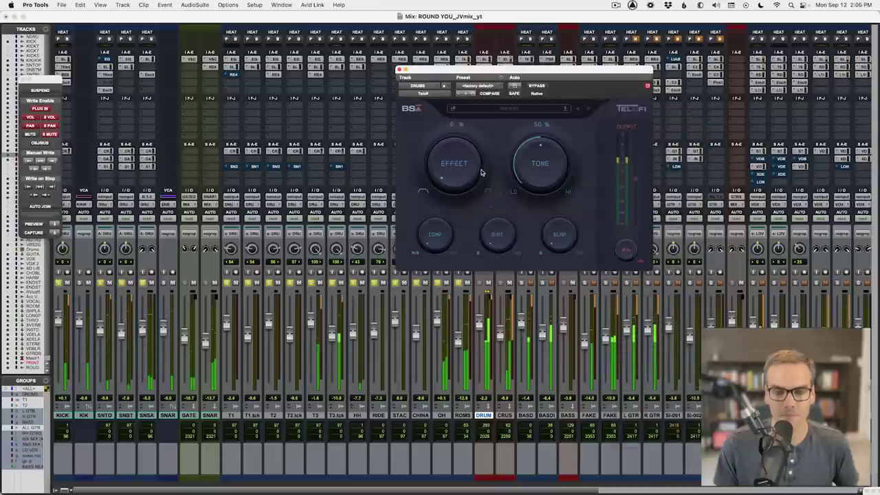
Step: On the drums, raise Effect, set Tone to 15%, Dirt to 0% and Comp to about 47%
drag(484, 132, 495, 129)
drag(524, 141, 484, 143)
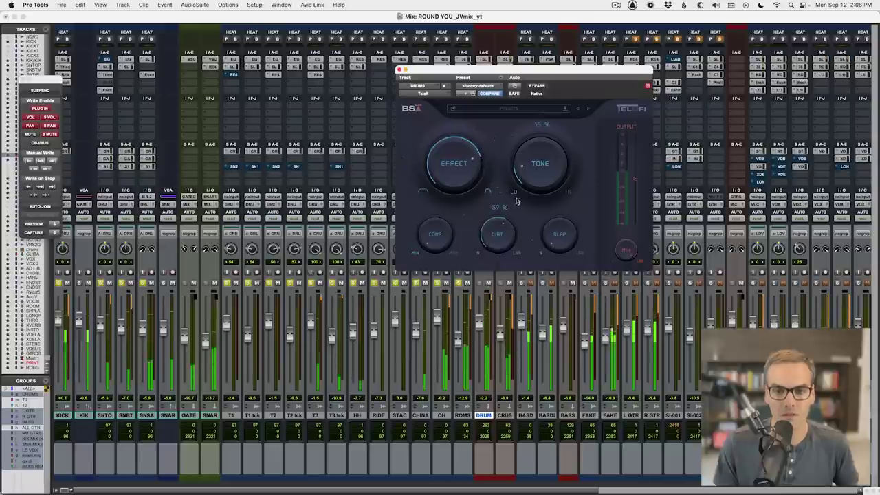
drag(509, 238, 507, 252)
alt+click(499, 242)
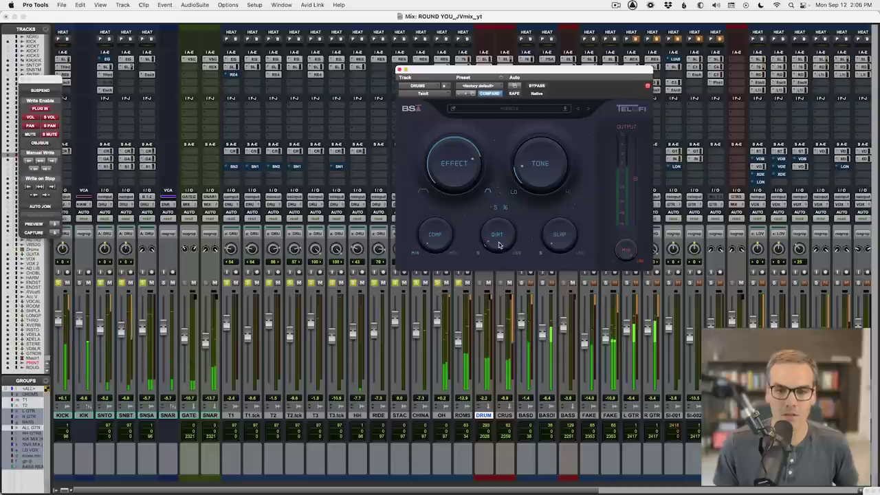
drag(438, 246, 442, 218)
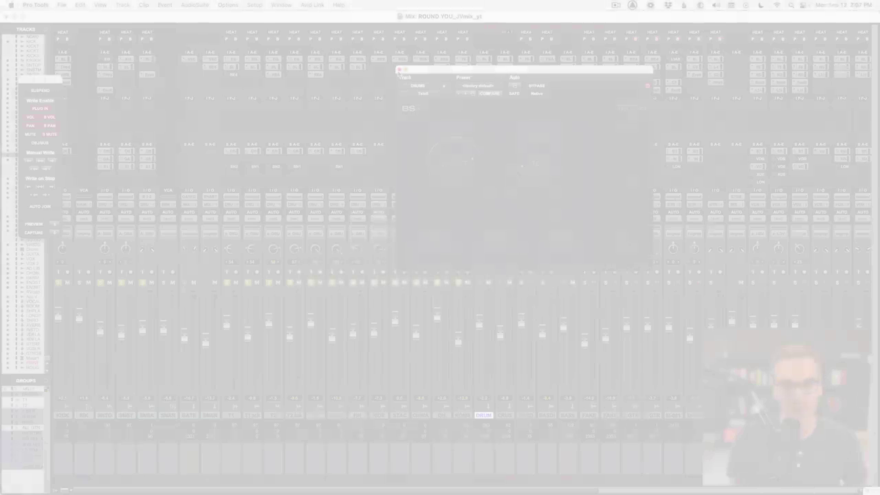
click(399, 71)
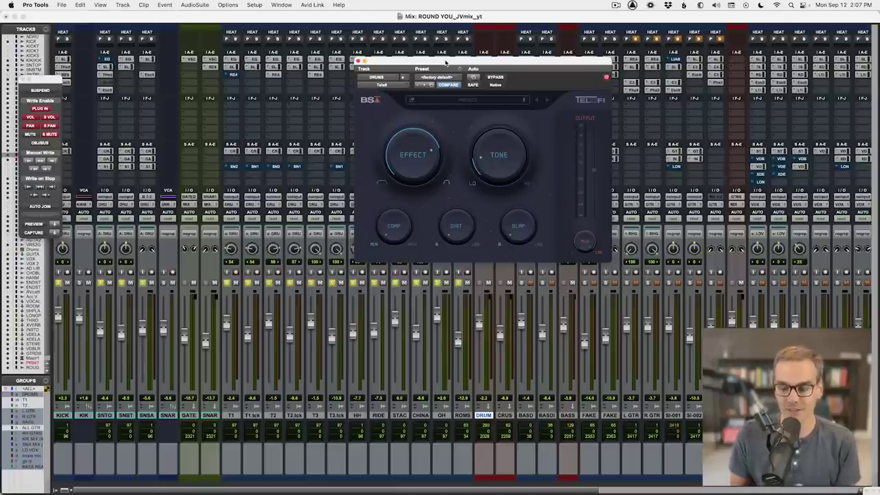
Step: Turn the DRUMS Telofi Effect down, settling it at about 22%
drag(427, 138, 412, 177)
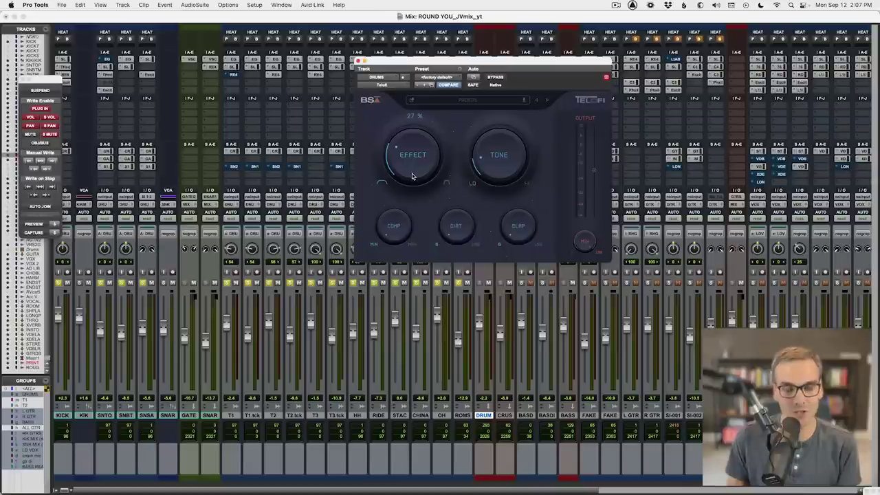
mouse_move(413, 177)
mouse_down()
mouse_move(405, 149)
mouse_move(404, 184)
mouse_up()
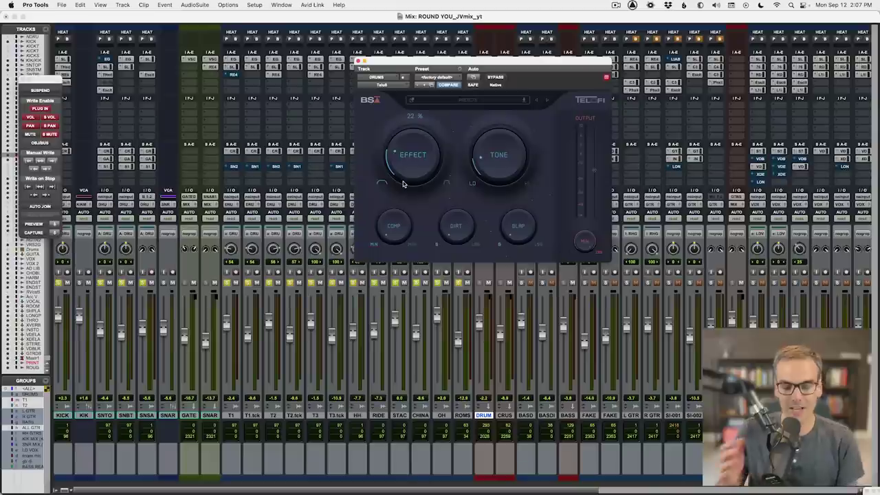